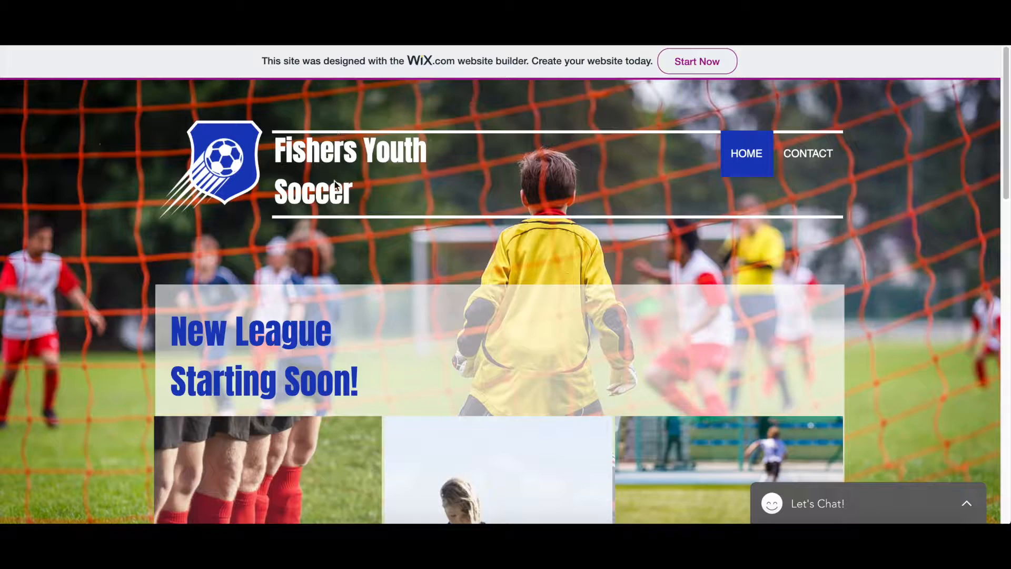
# Step: Review the filled-in Join the Summer League form's child, parent and event information and submit the registration
pyautogui.scroll(-8, 909, 230)
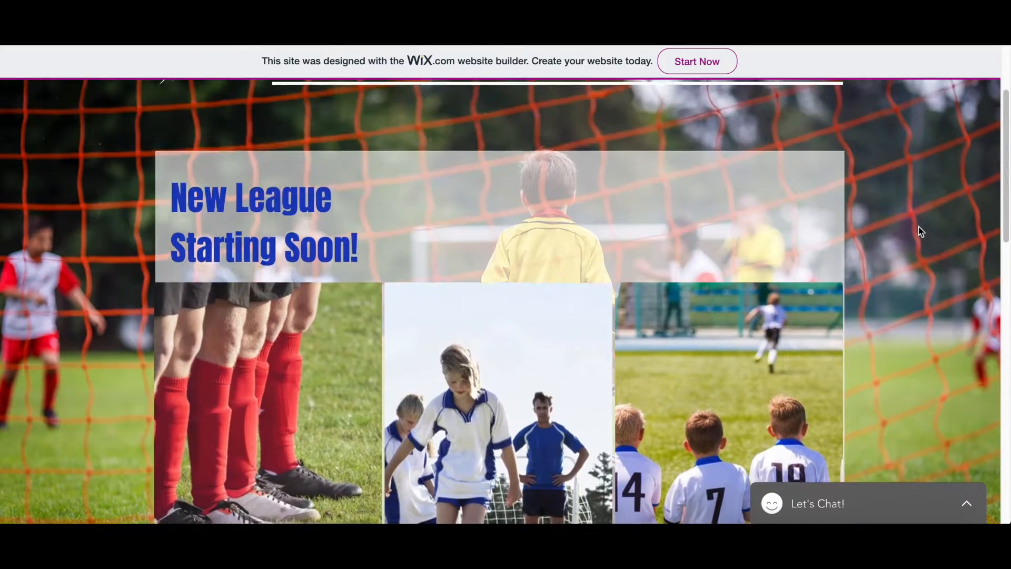
pyautogui.scroll(-7, 920, 232)
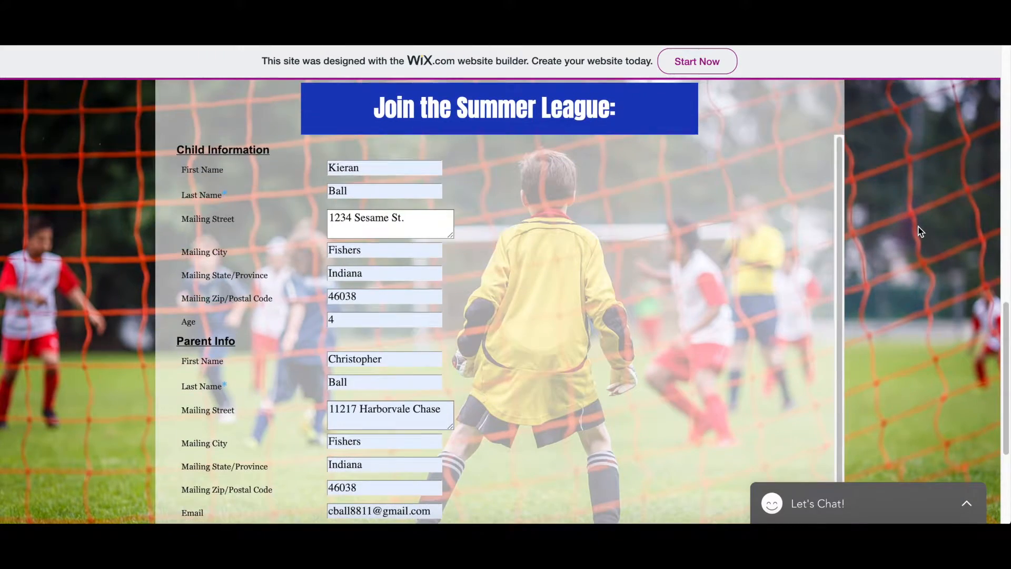
pyautogui.scroll(-1, 920, 231)
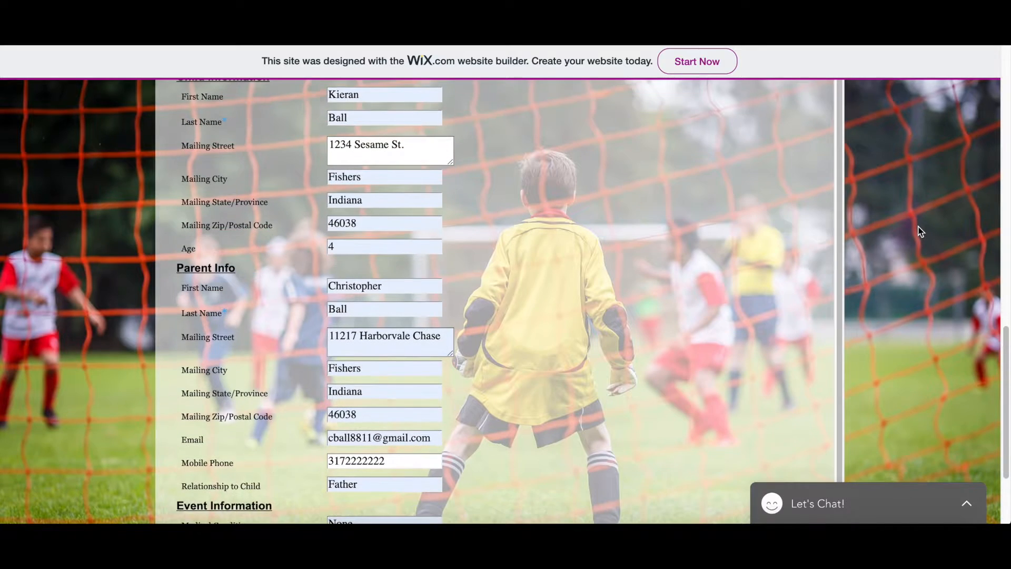
pyautogui.scroll(2, 525, 153)
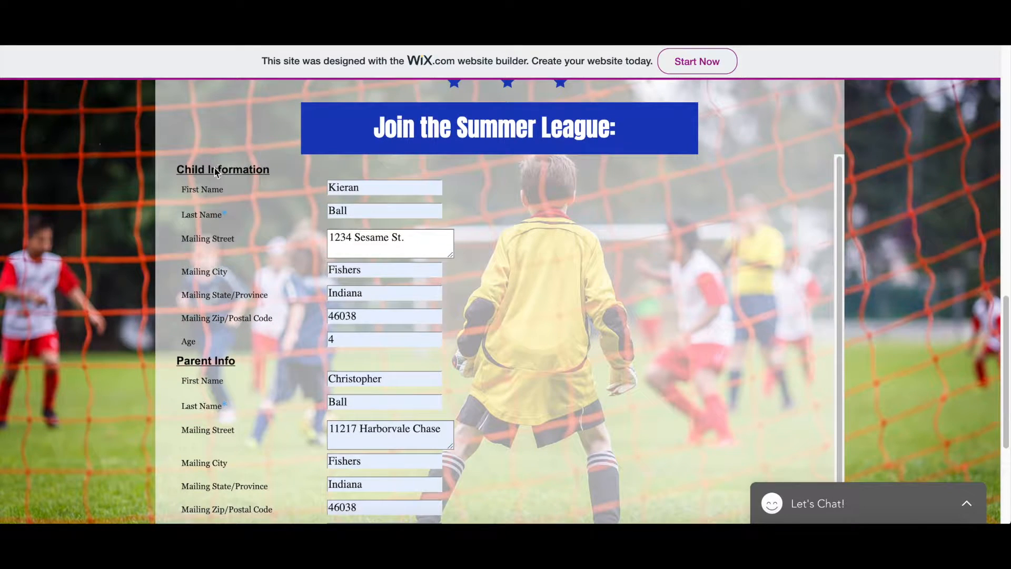
pyautogui.scroll(-1, 674, 260)
pyautogui.scroll(-3, 660, 286)
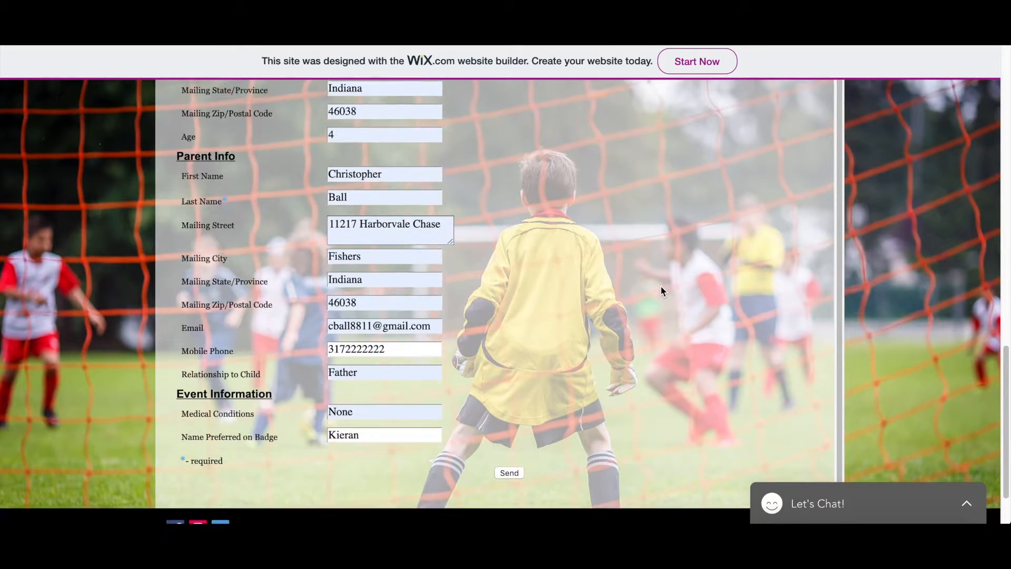
pyautogui.scroll(1, 665, 337)
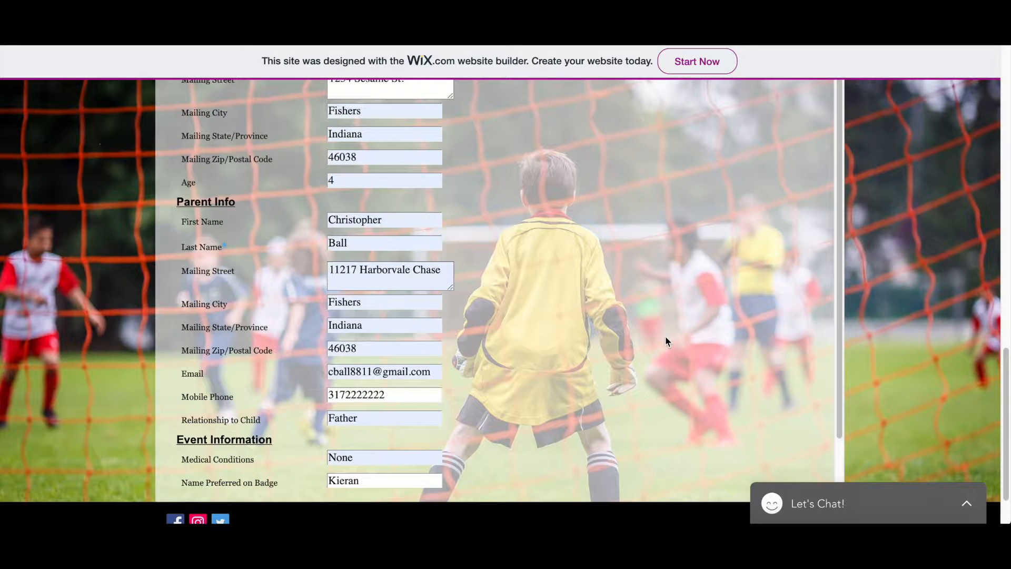
pyautogui.scroll(-1, 671, 312)
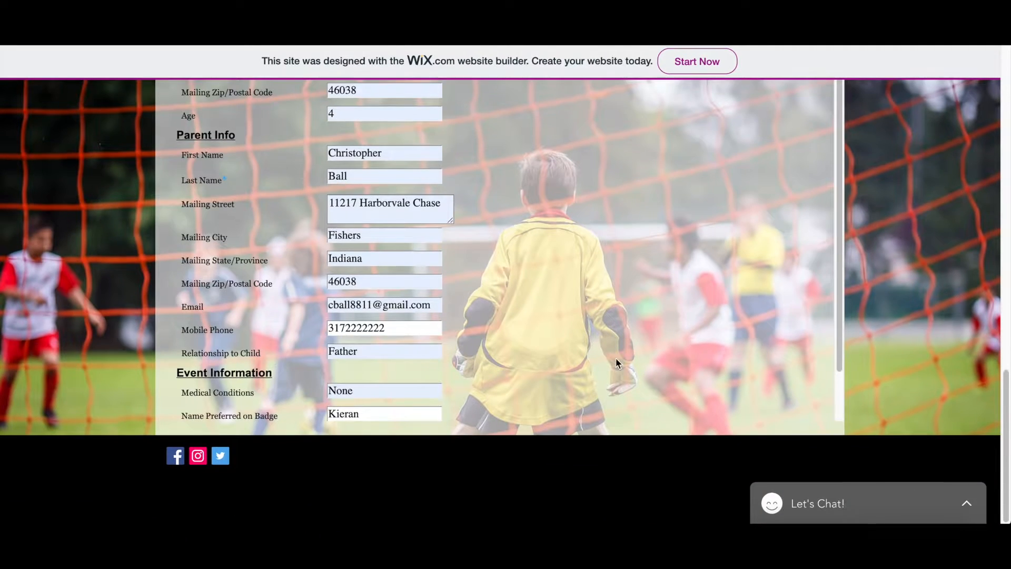
pyautogui.scroll(-1, 723, 355)
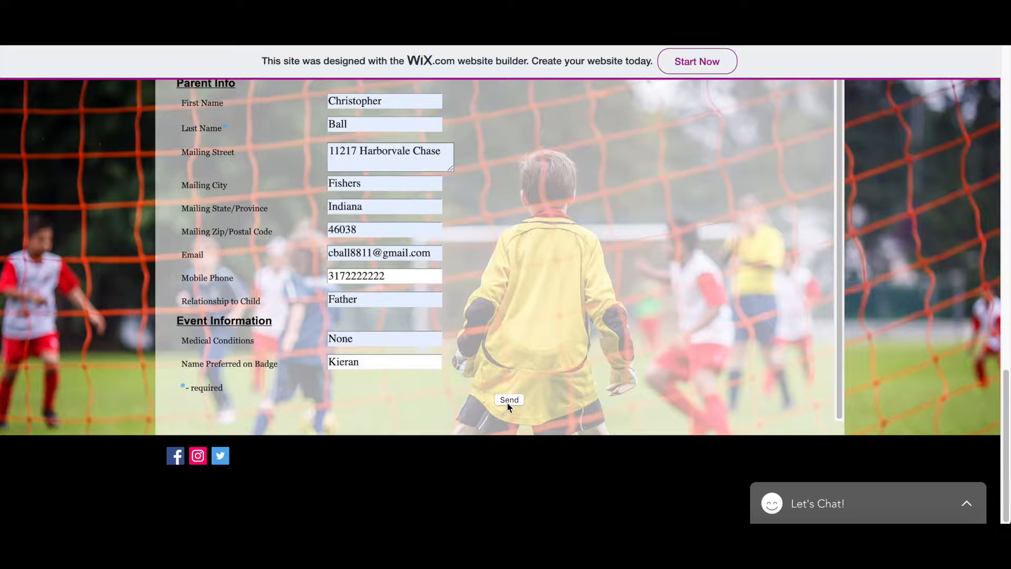
pyautogui.click(508, 402)
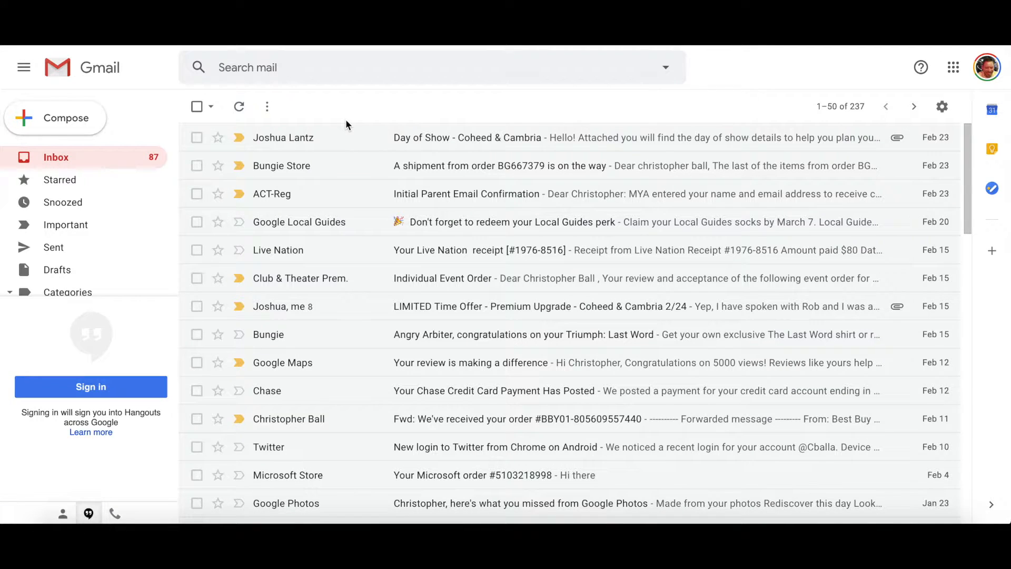
# Step: In Gmail, open the "Thank You for Registering!" email, check the child and parent details in its attached PDF, and close the preview
pyautogui.click(65, 158)
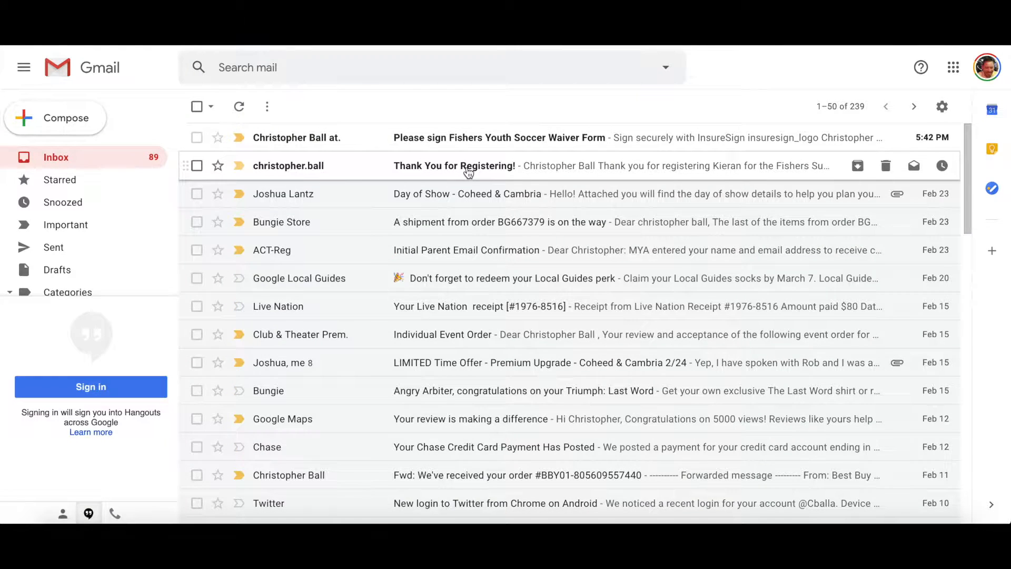
pyautogui.click(500, 171)
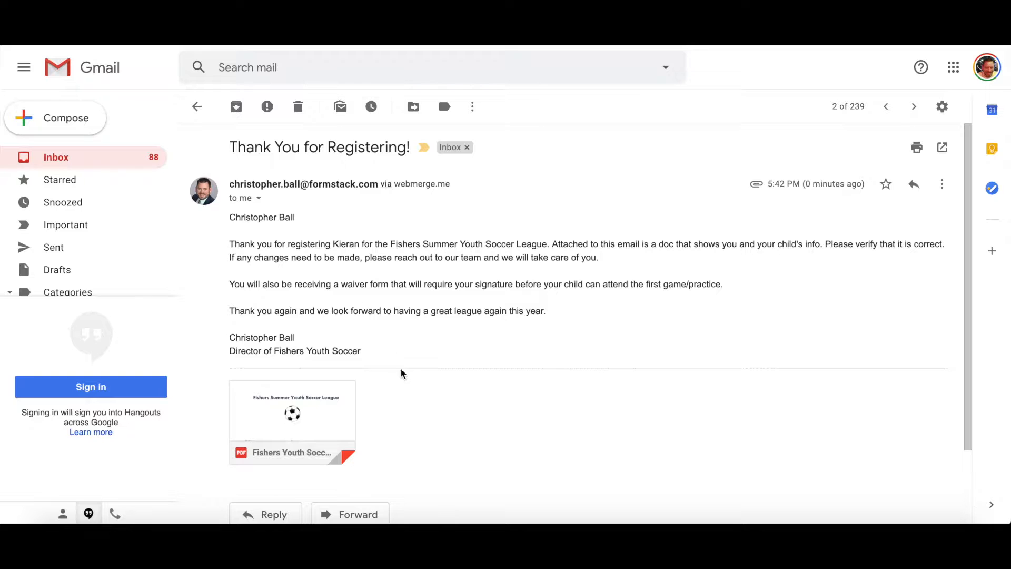
pyautogui.moveTo(338, 400)
pyautogui.click(337, 400)
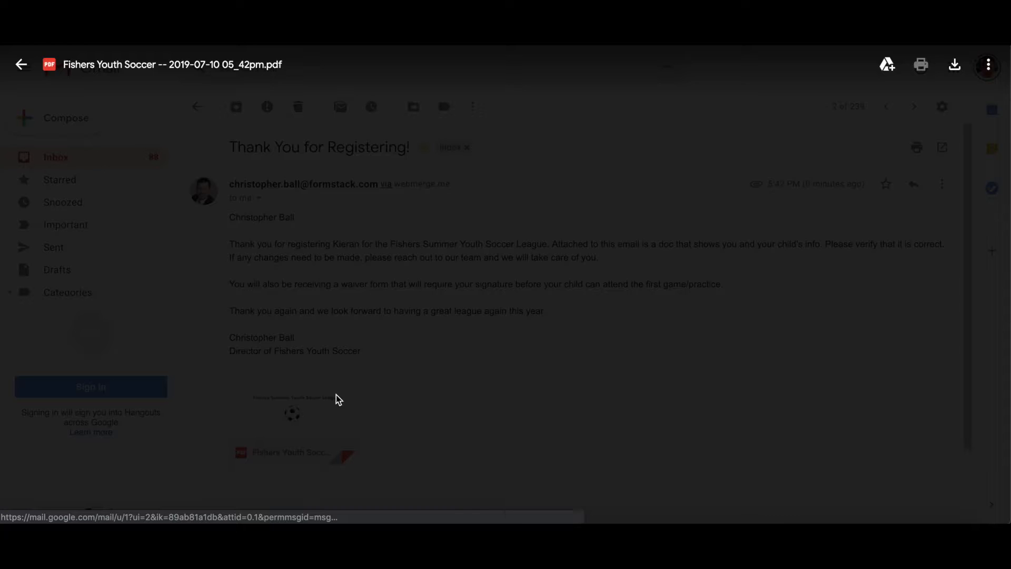
pyautogui.scroll(-1, 694, 326)
pyautogui.scroll(-3, 695, 326)
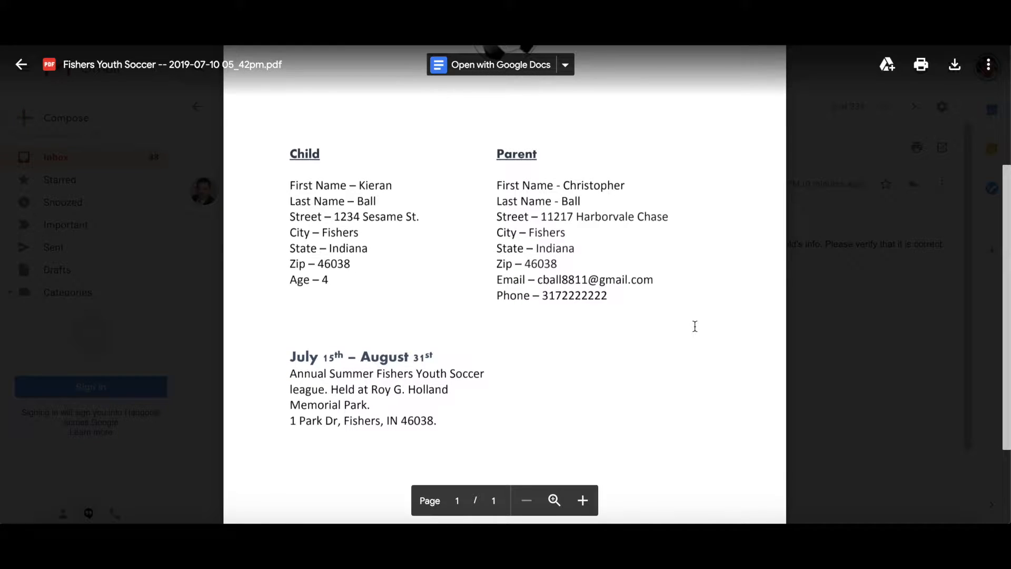
pyautogui.click(874, 325)
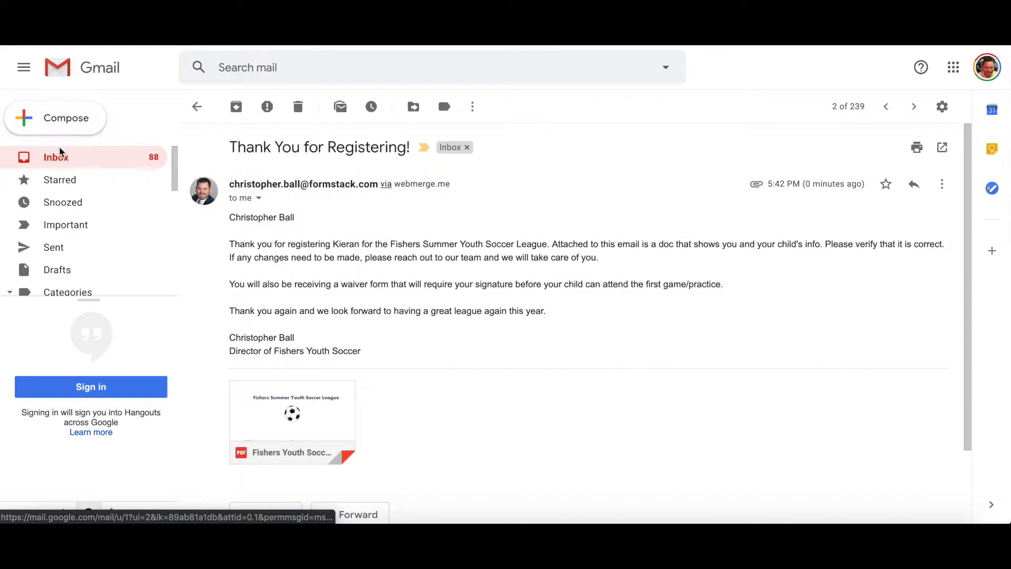
# Step: Open the "Please sign Fishers Youth Soccer Waiver Form" email from the inbox and launch the waiver for signing
pyautogui.click(57, 162)
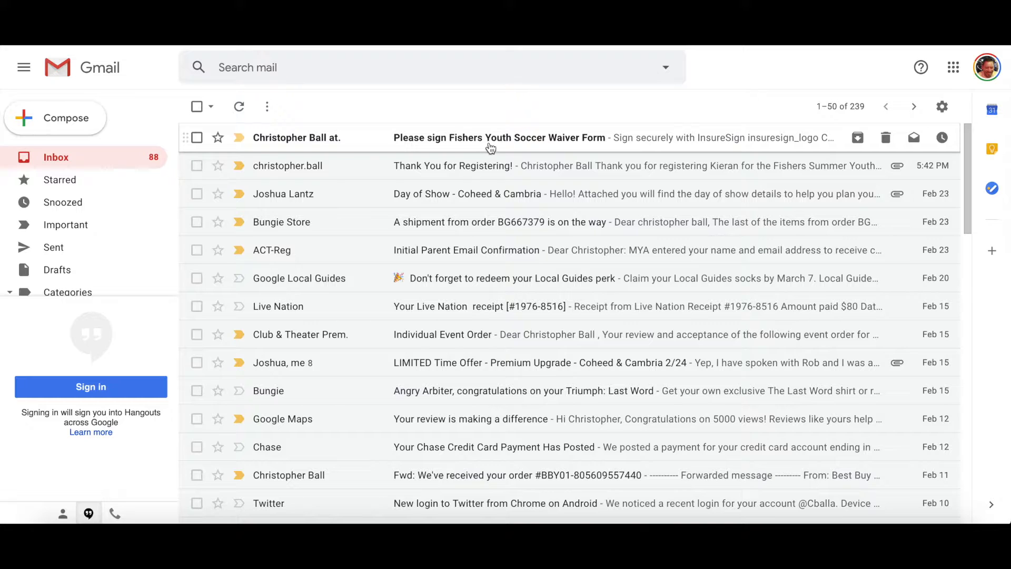
pyautogui.click(561, 146)
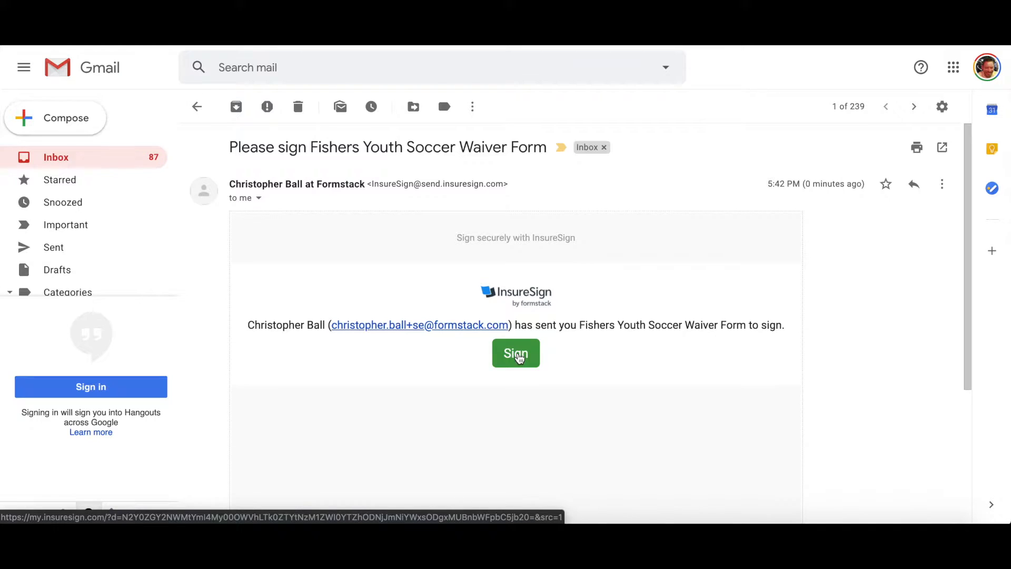
pyautogui.click(519, 357)
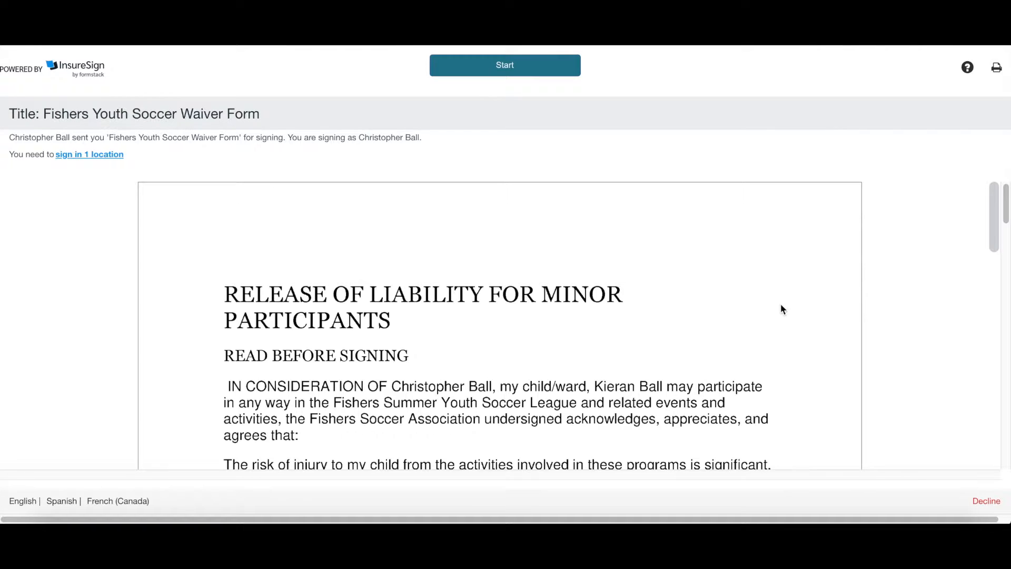
# Step: Apply the prefilled parent/guardian signature to the waiver, then sign the document and confirm consent to do business electronically
pyautogui.scroll(-1, 916, 282)
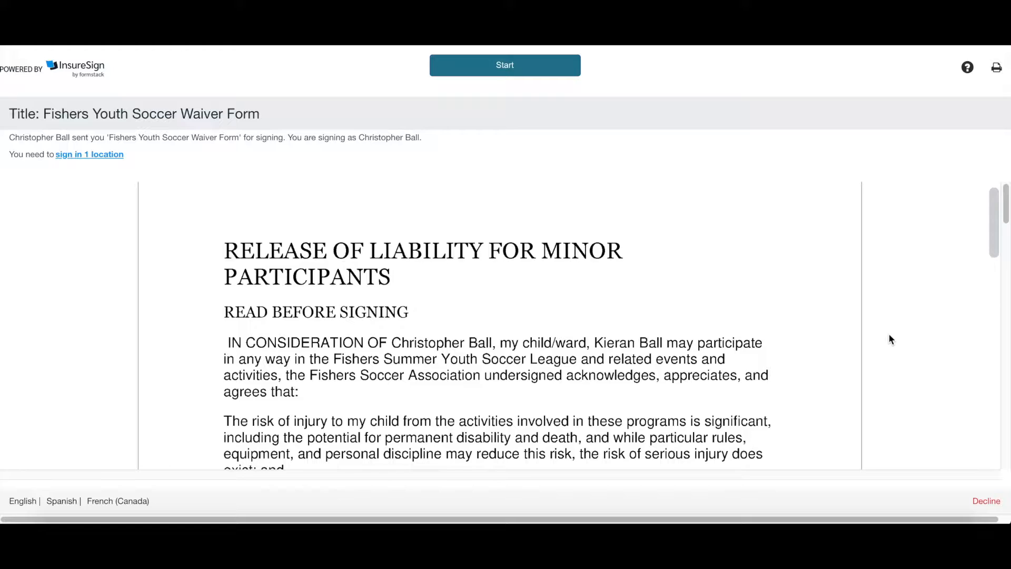
pyautogui.scroll(-12, 890, 339)
pyautogui.scroll(-5, 890, 339)
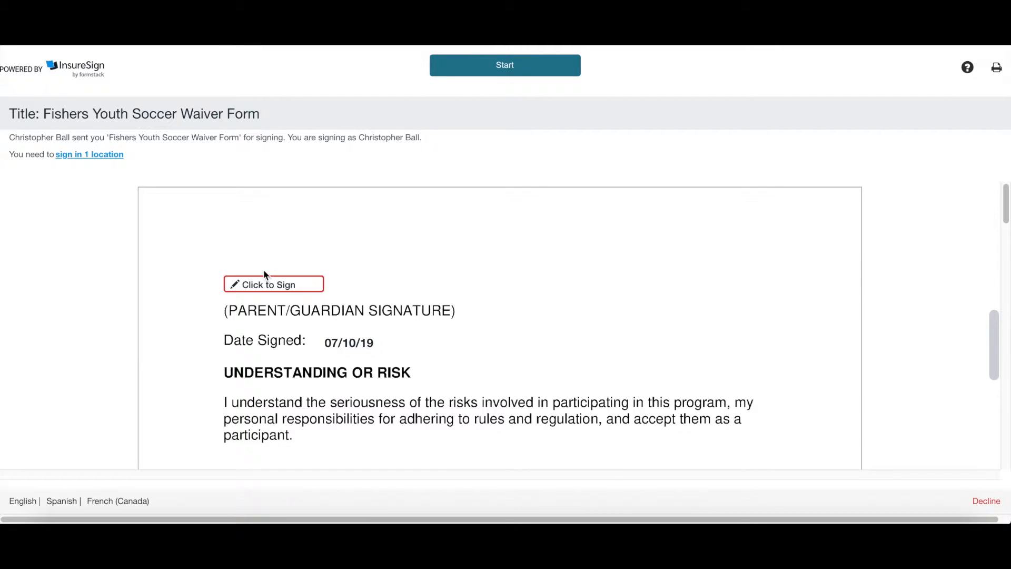
pyautogui.click(267, 286)
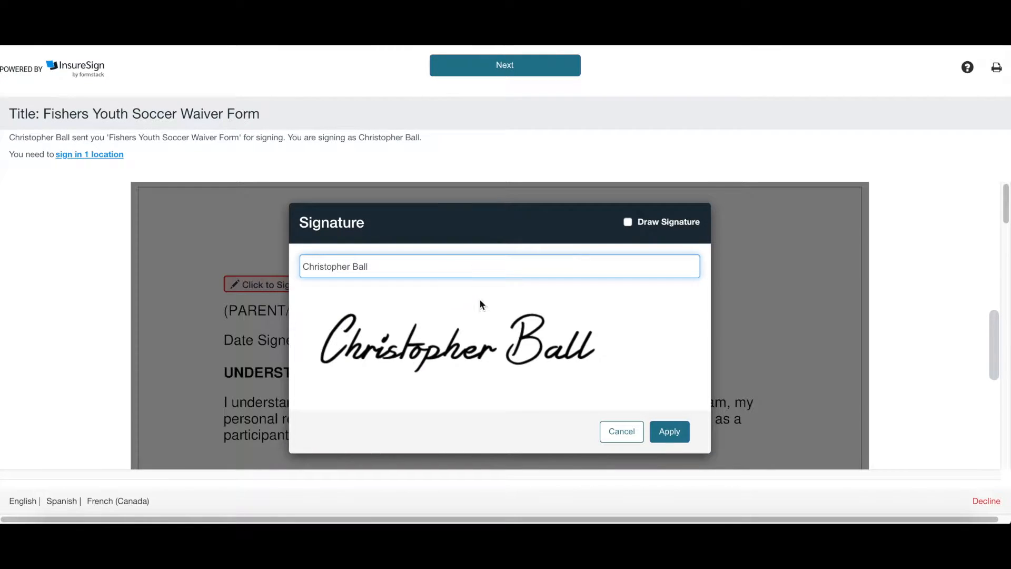
pyautogui.click(669, 432)
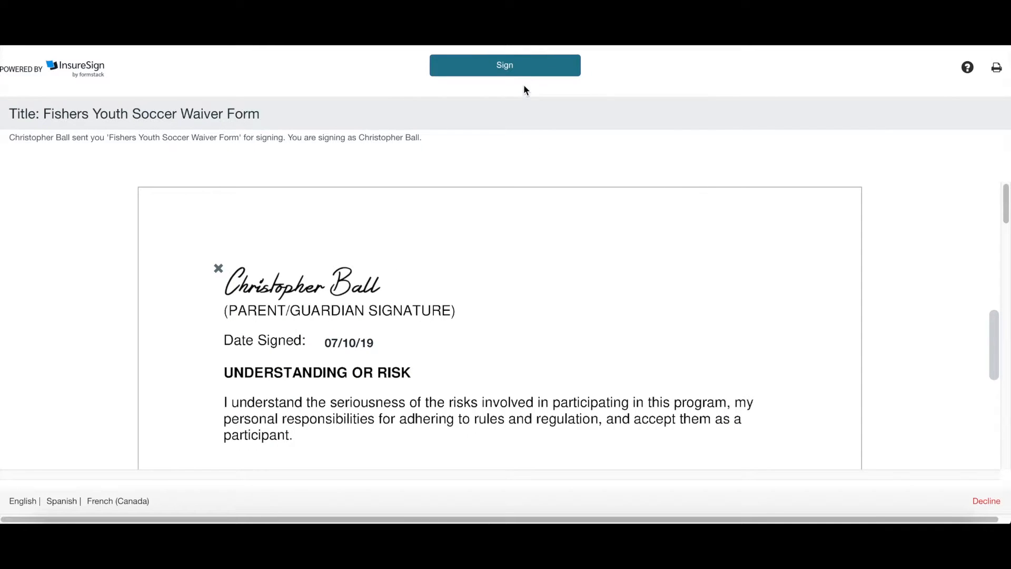
pyautogui.click(518, 76)
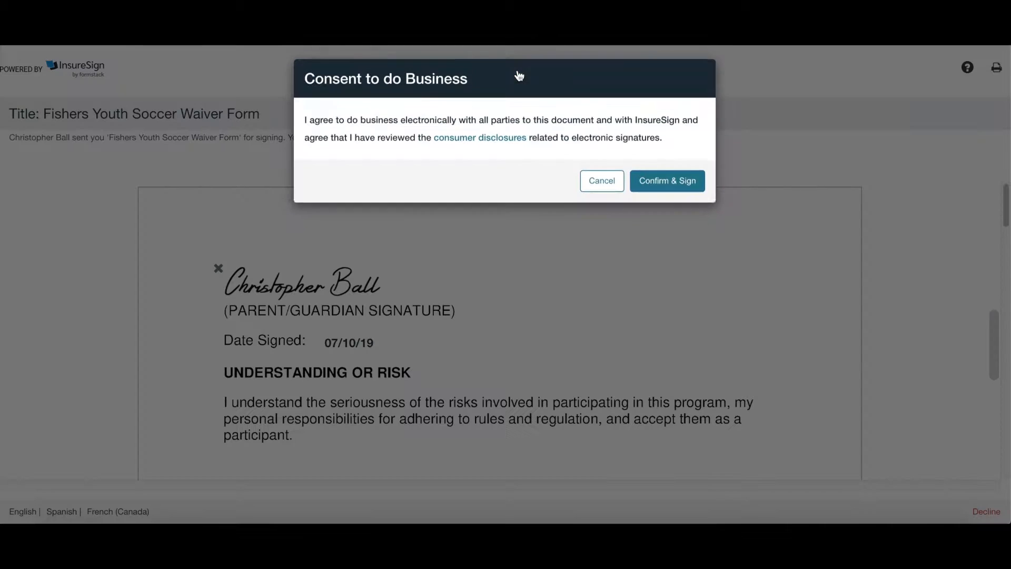
pyautogui.click(663, 193)
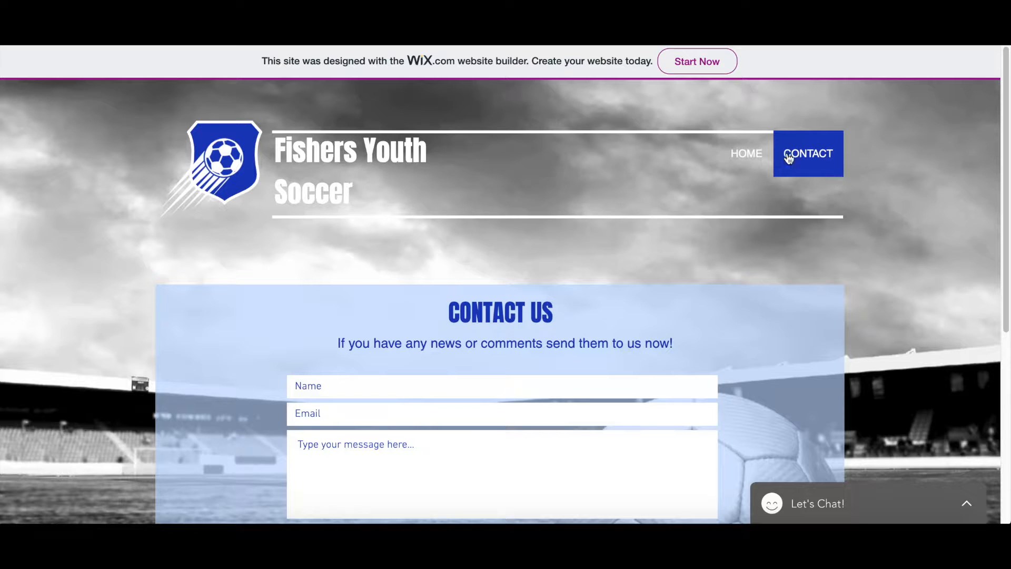
# Step: Look over the Contact Us form on the Fishers Youth Soccer website's contact page
pyautogui.scroll(-1, 891, 226)
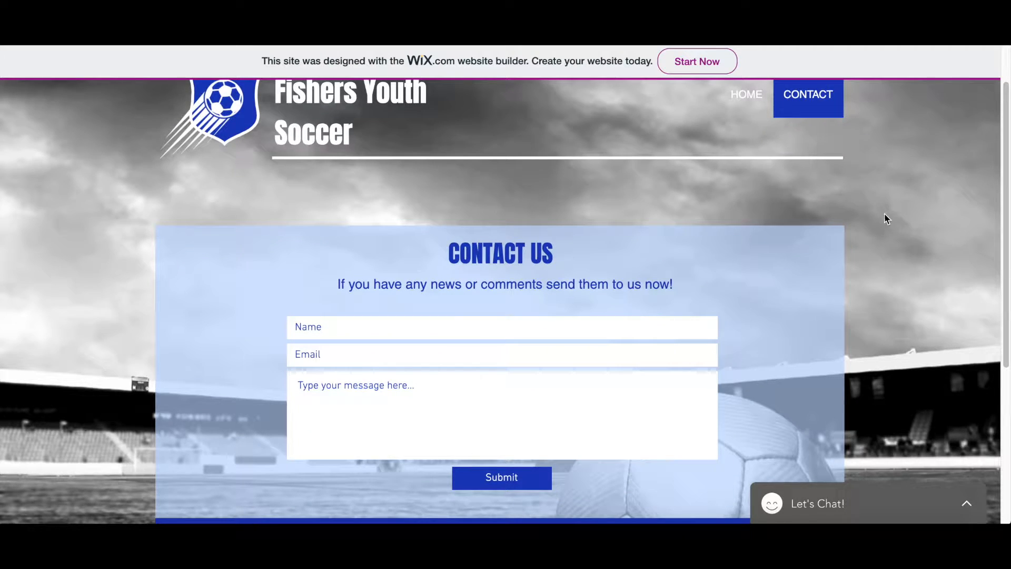
pyautogui.scroll(-1, 886, 218)
pyautogui.scroll(1, 887, 218)
pyautogui.scroll(-1, 886, 218)
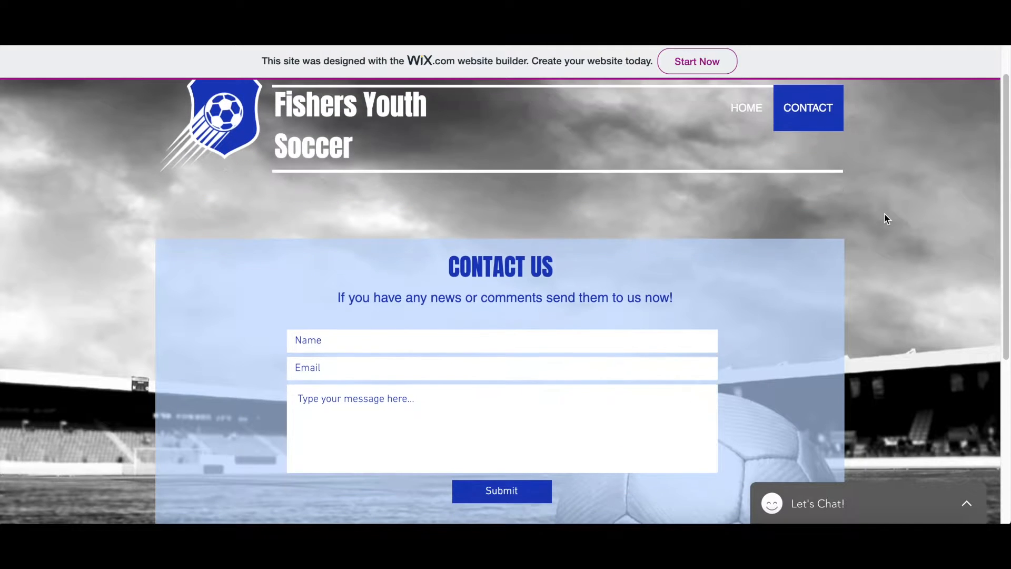
pyautogui.scroll(-1, 886, 218)
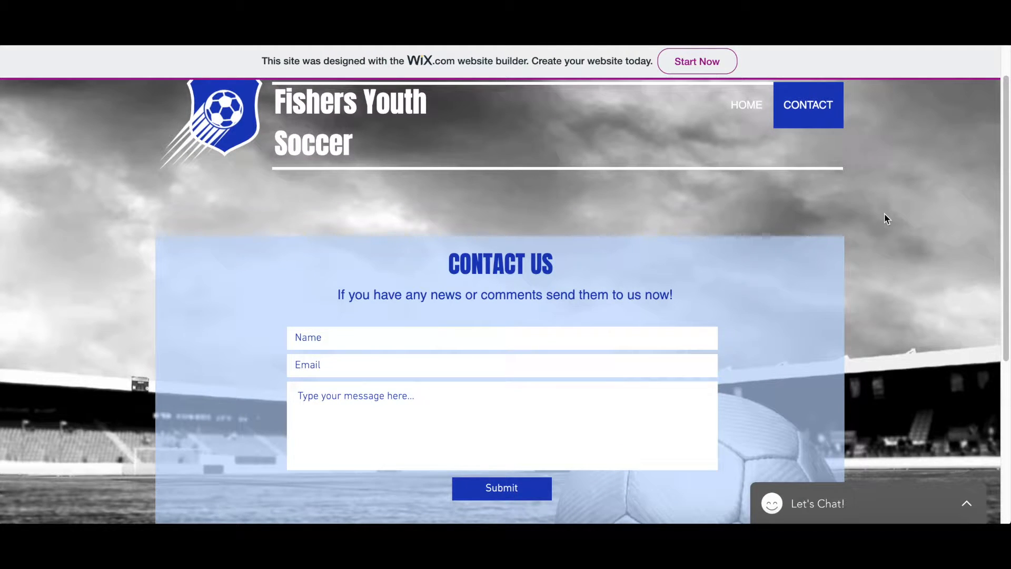
pyautogui.scroll(-1, 886, 218)
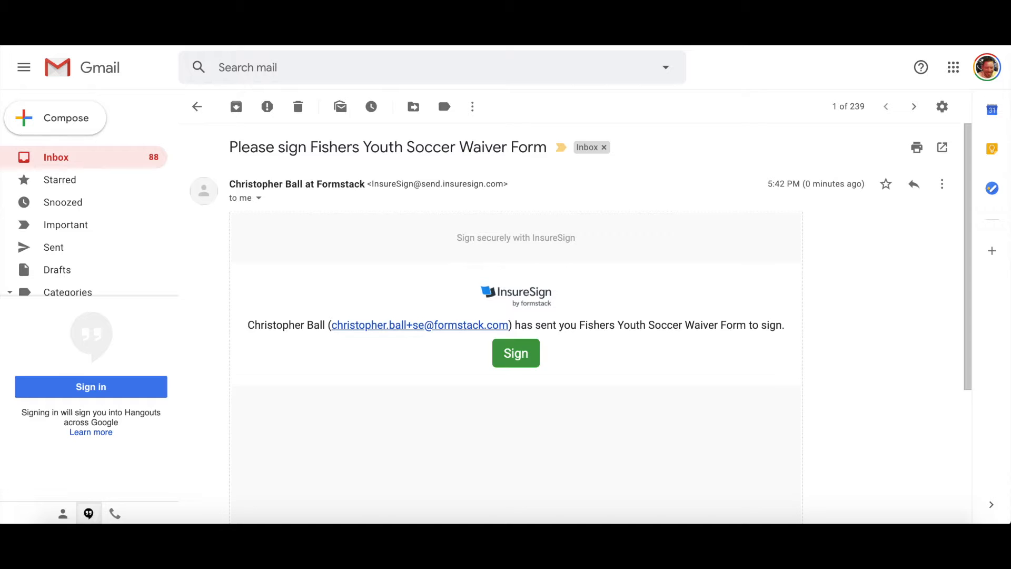
# Step: In Gmail, open the "Document signed: Fishers Youth Soccer Waiver Form" email, examine the signature in its attached PDF, and close the preview
pyautogui.click(62, 159)
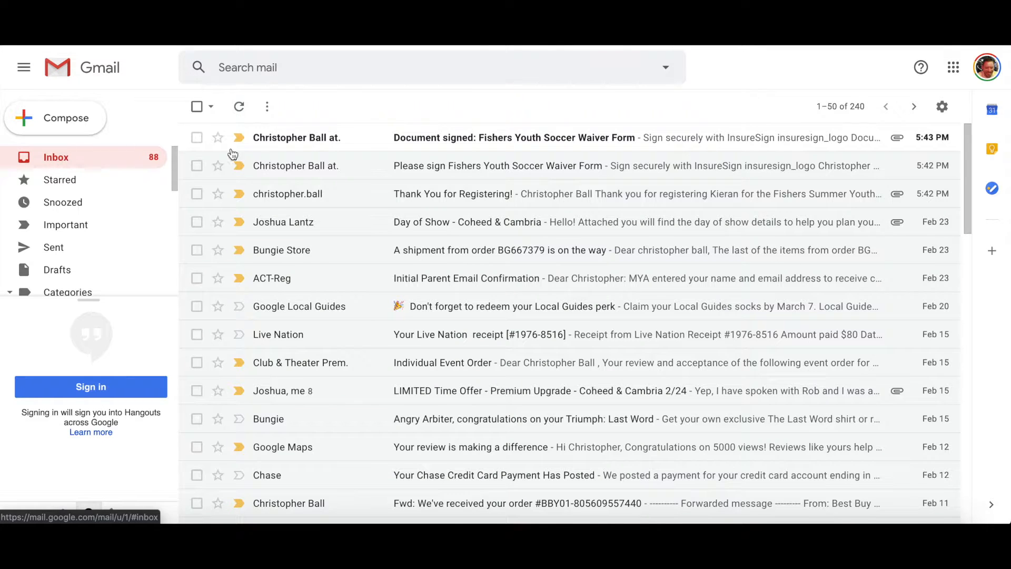
pyautogui.click(422, 139)
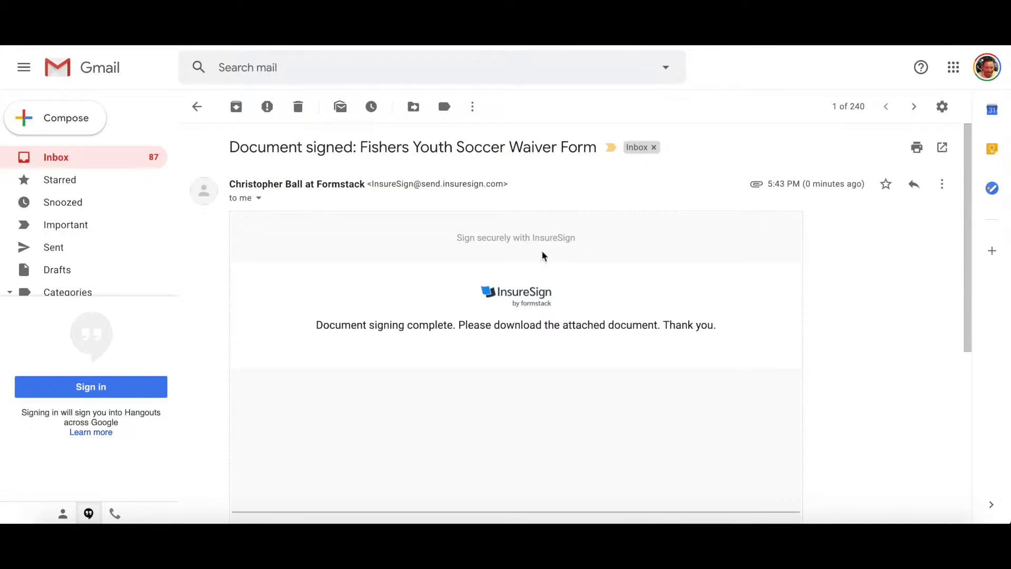
pyautogui.scroll(-1, 861, 334)
pyautogui.scroll(-4, 858, 331)
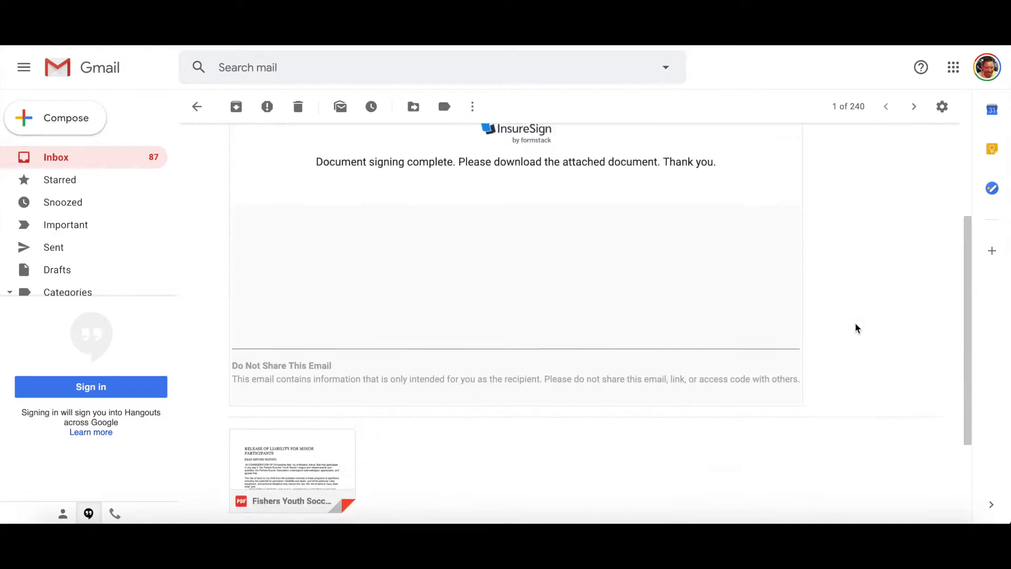
pyautogui.moveTo(300, 377)
pyautogui.click(321, 367)
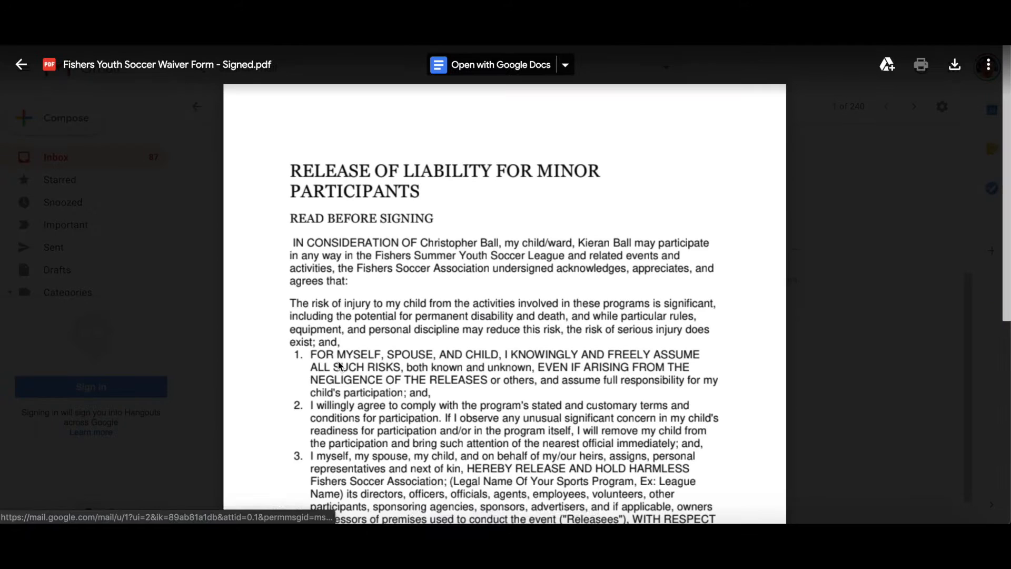
pyautogui.scroll(-3, 765, 375)
pyautogui.scroll(-10, 765, 376)
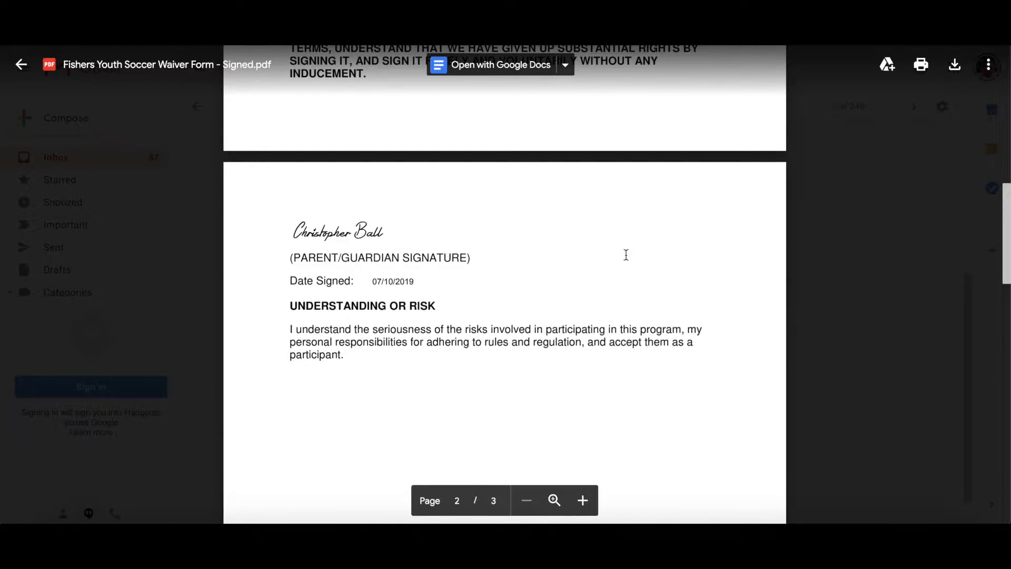
pyautogui.click(21, 64)
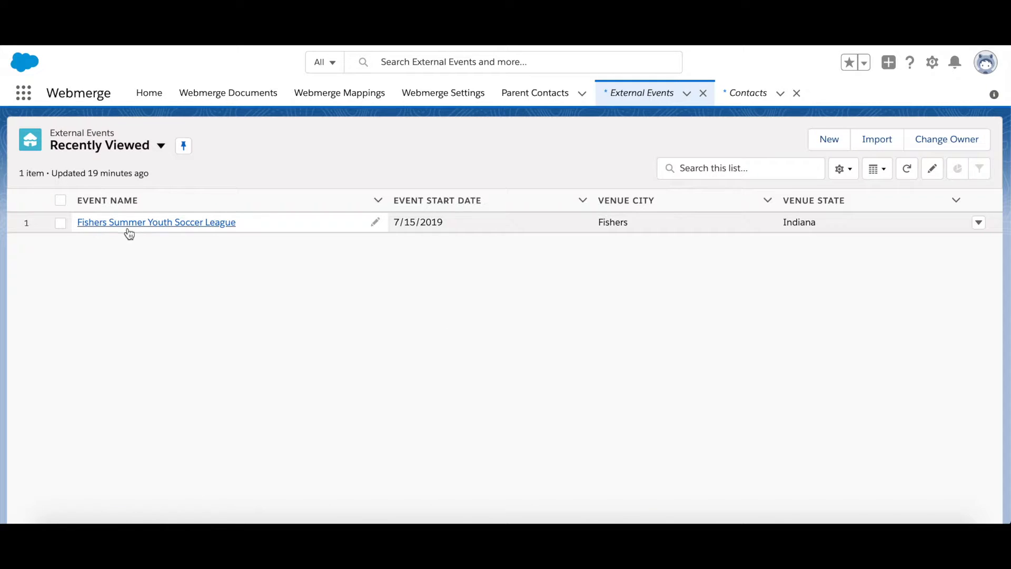
# Step: In Salesforce, open the Fishers Summer Youth Soccer League external event record and refresh its details
pyautogui.click(198, 229)
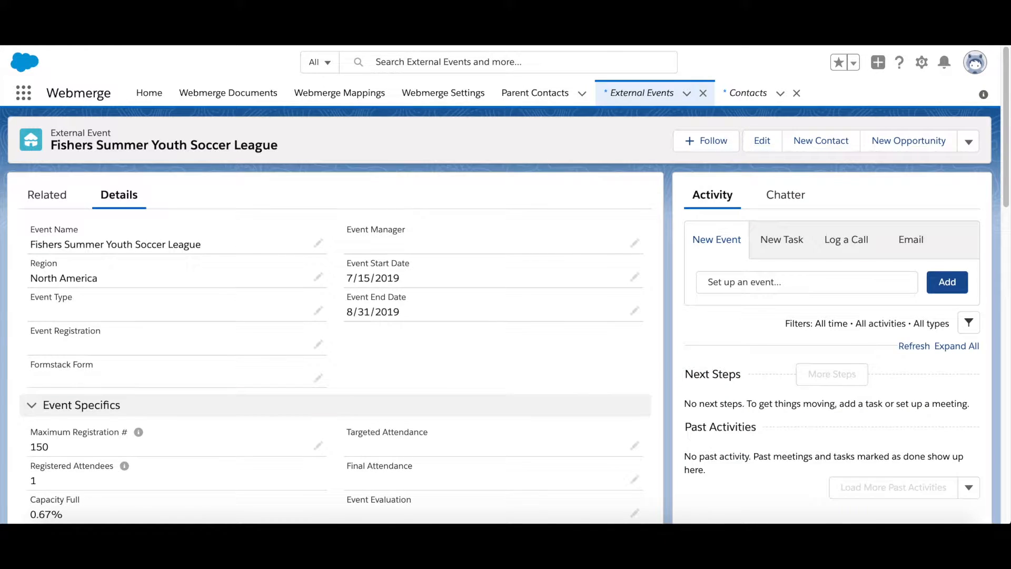
pyautogui.press('super+r')
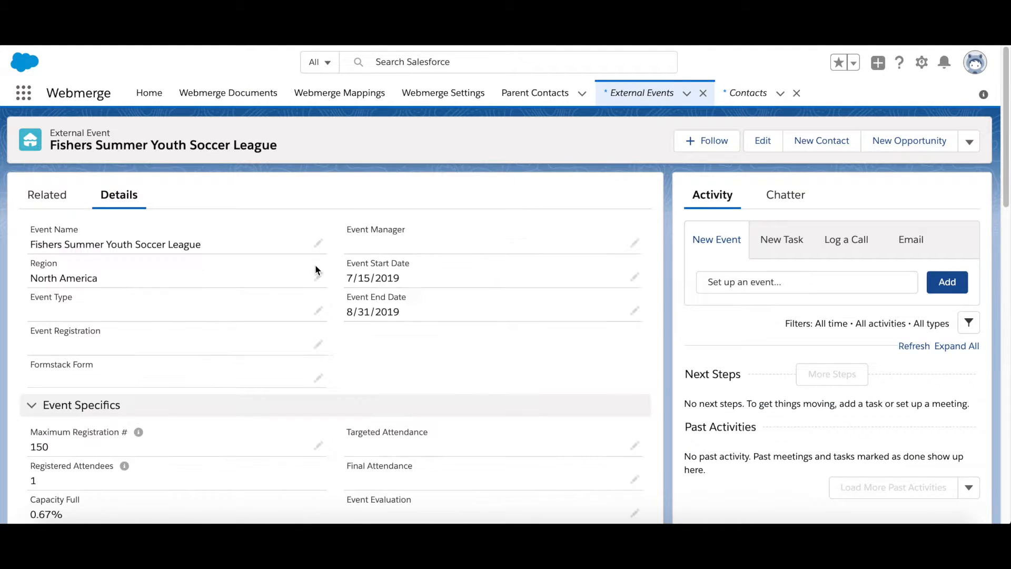
# Step: Examine the event's registration limit, registered attendees and capacity details, and look over its related event registrations
pyautogui.scroll(-2, 279, 252)
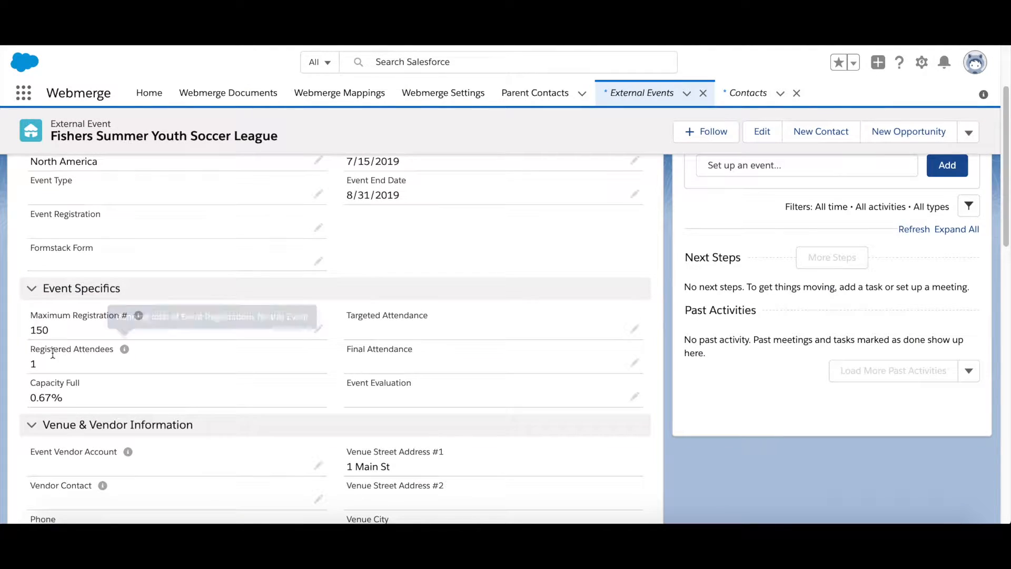
pyautogui.scroll(3, 154, 254)
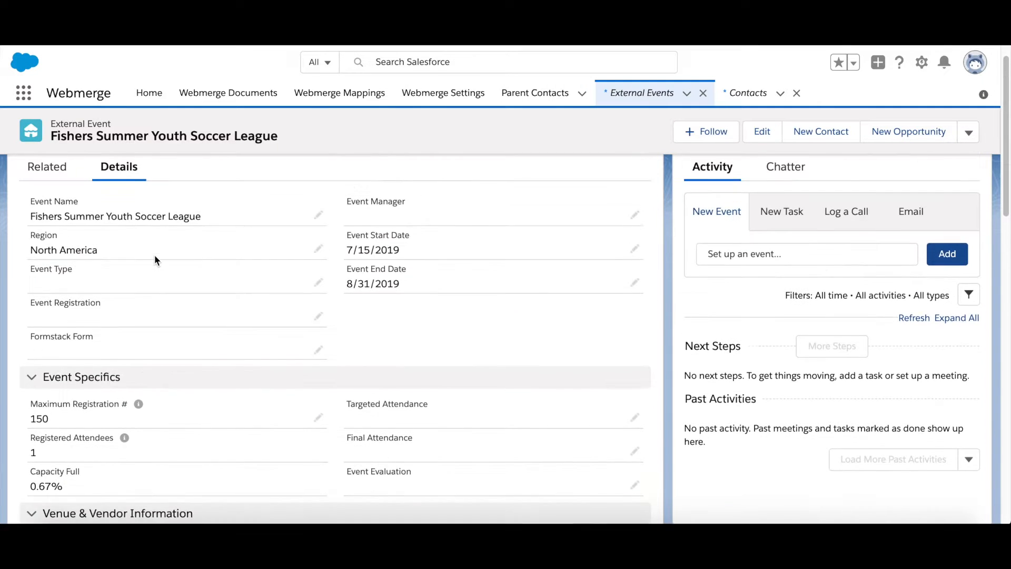
pyautogui.click(47, 197)
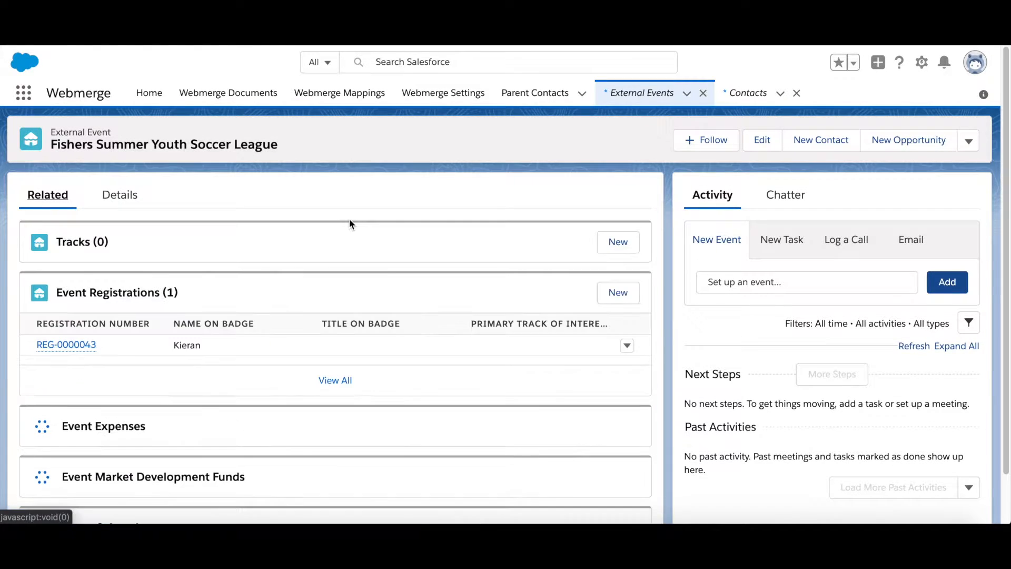
pyautogui.moveTo(82, 350)
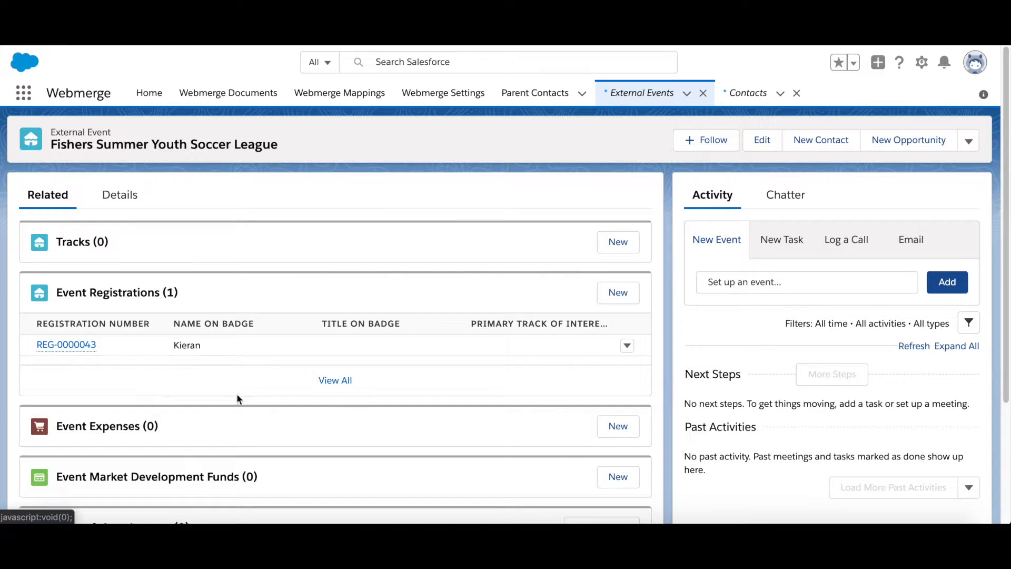
# Step: Open the registration record listed under the league event and review its attendee details
pyautogui.click(71, 345)
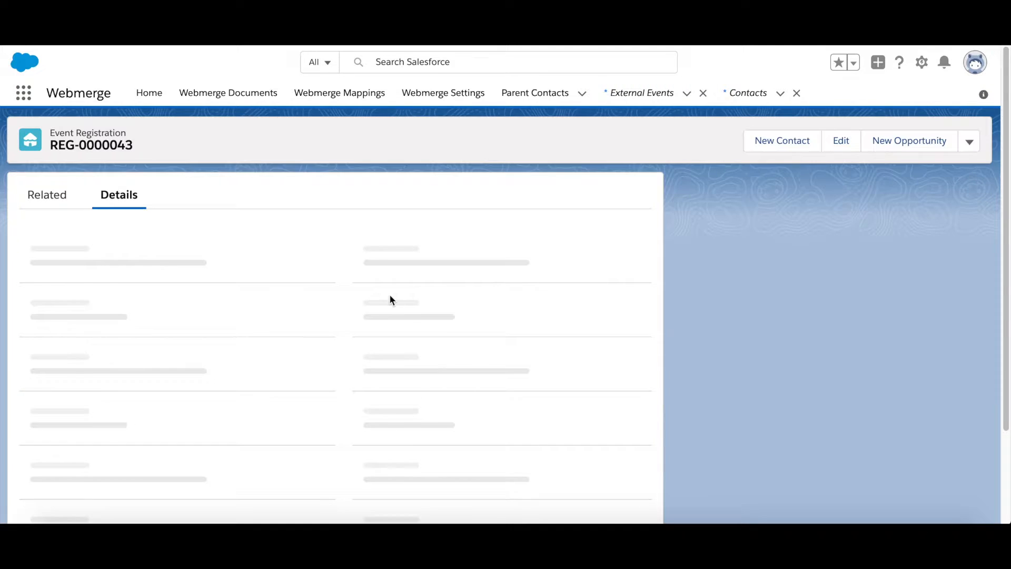
pyautogui.scroll(-3, 492, 317)
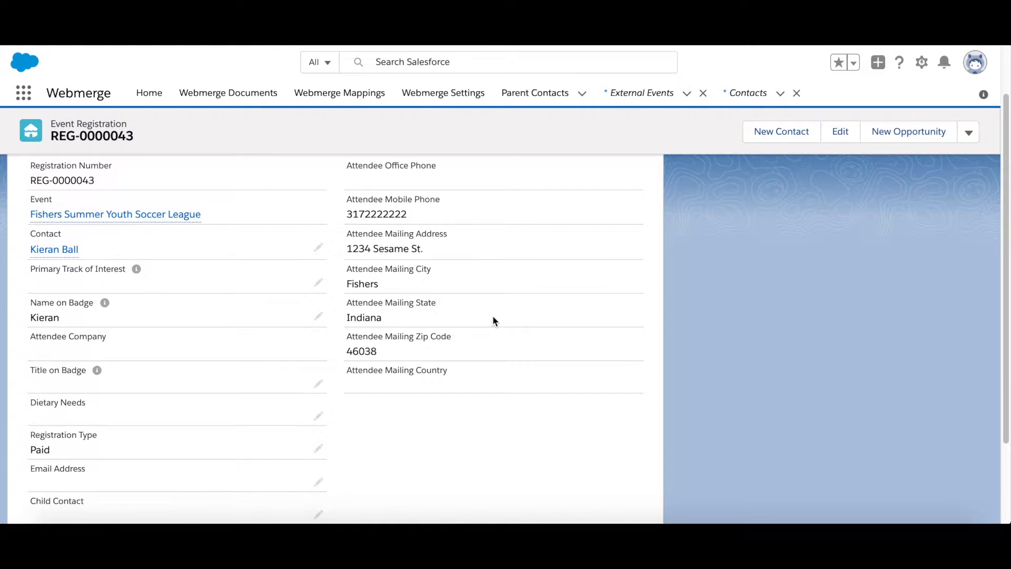
pyautogui.scroll(3, 492, 314)
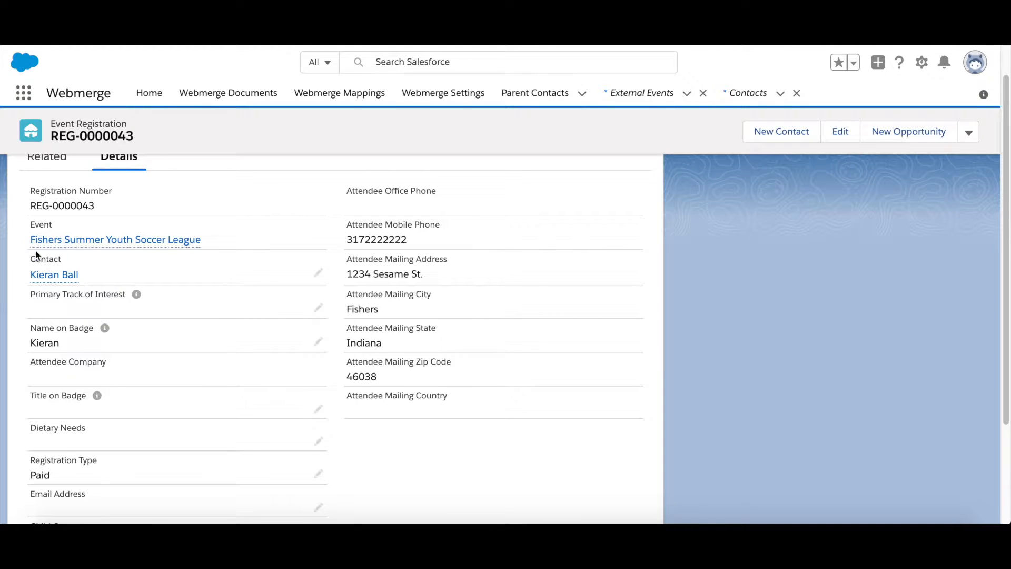
# Step: Open the child's contact record from the registration and check the PDFs in its Notes & Attachments
pyautogui.click(60, 277)
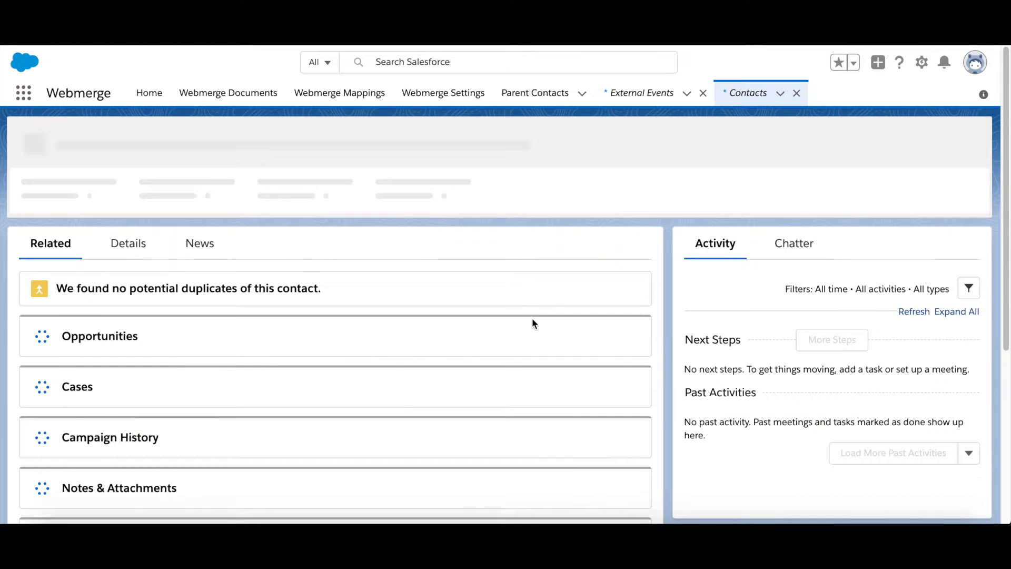
pyautogui.scroll(-2, 550, 327)
pyautogui.scroll(-2, 550, 329)
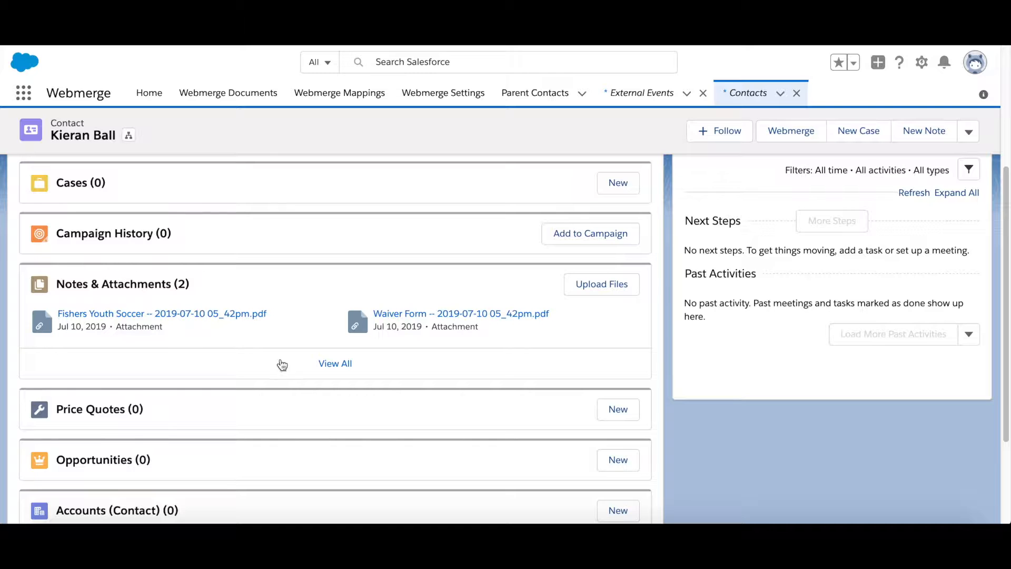
pyautogui.scroll(4, 284, 311)
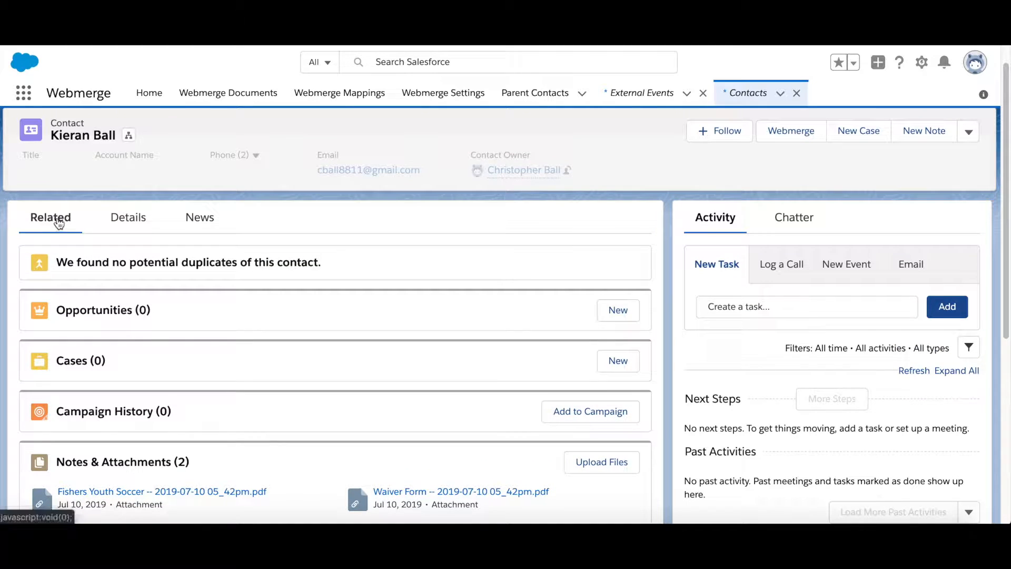
# Step: Review the child contact's details, including age, parent contact and mailing address, and return to External Events
pyautogui.click(124, 226)
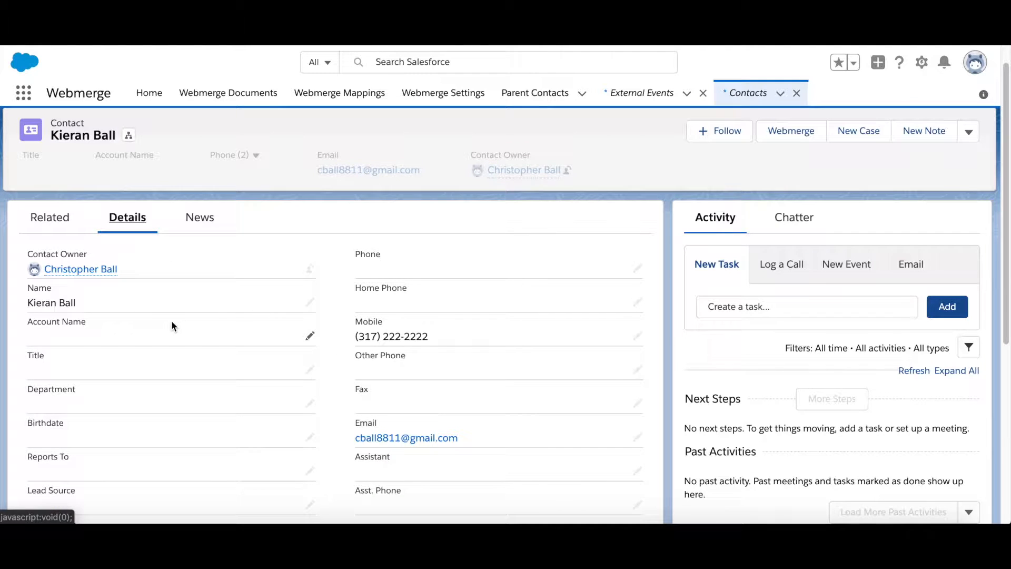
pyautogui.scroll(-3, 172, 322)
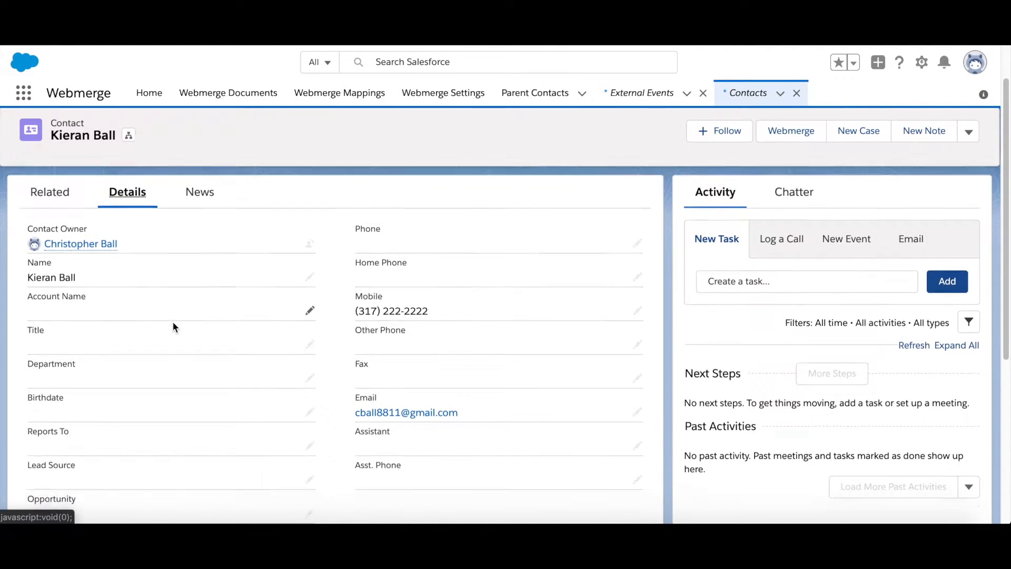
pyautogui.scroll(-5, 173, 322)
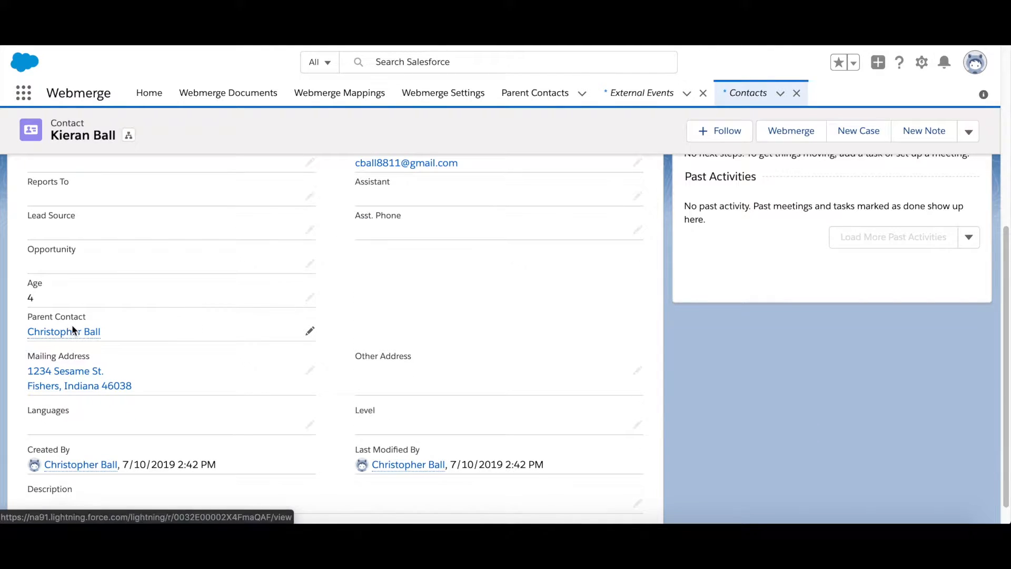
pyautogui.moveTo(63, 335)
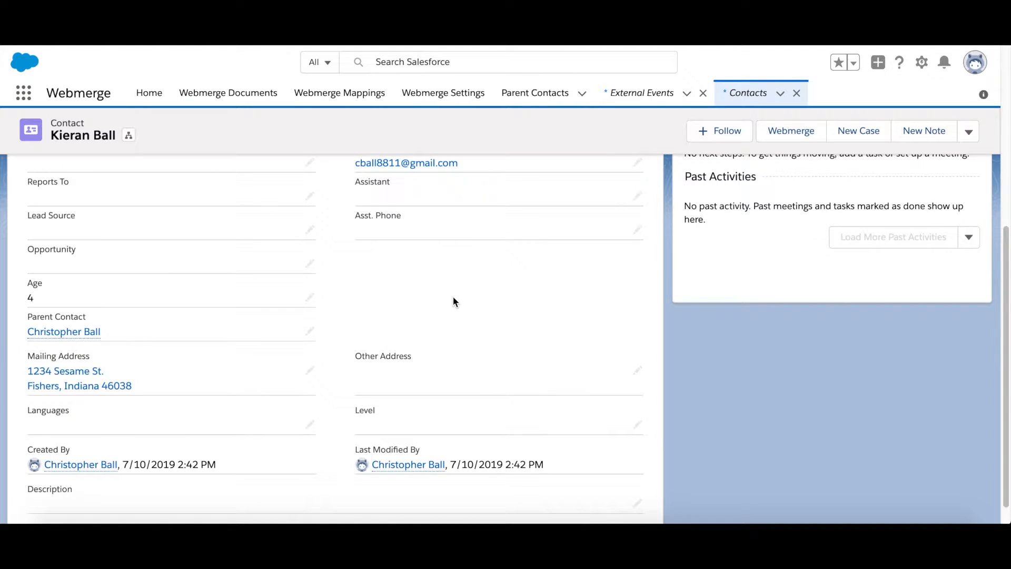
pyautogui.scroll(3, 454, 298)
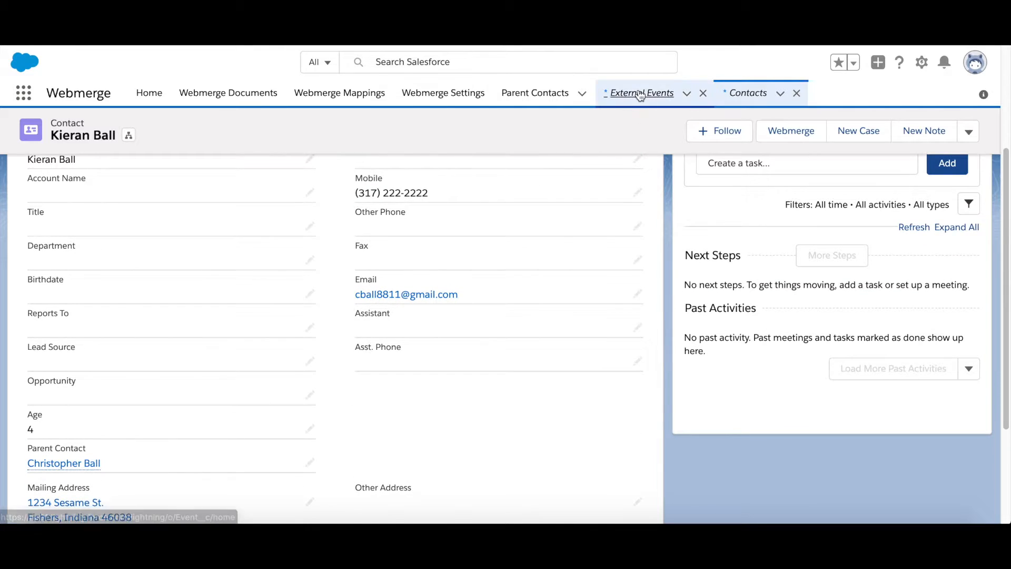
pyautogui.click(640, 95)
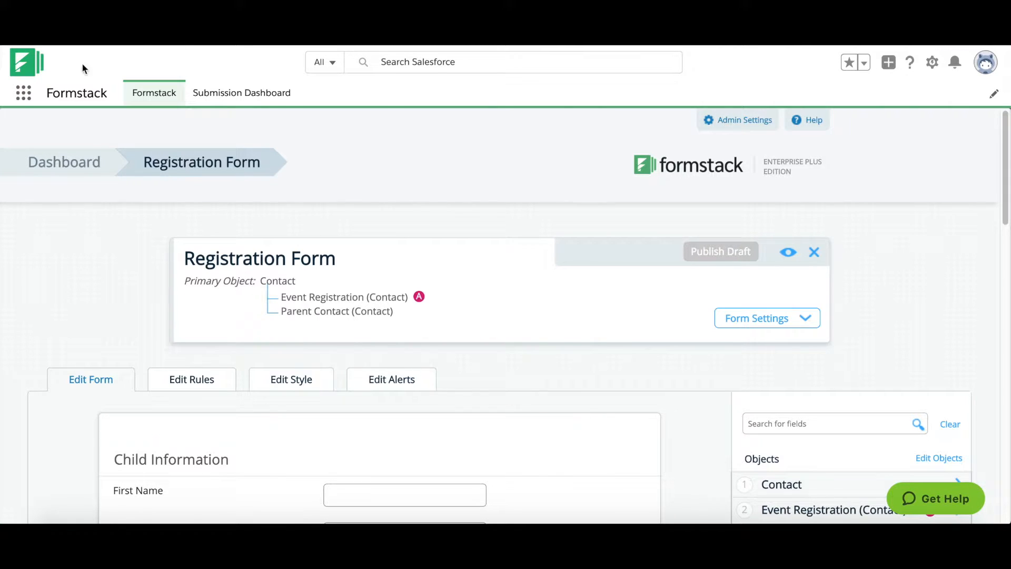
# Step: In Formstack for Salesforce, view the available apps, then examine the Registration Form's object structure and Child Information fields
pyautogui.click(22, 94)
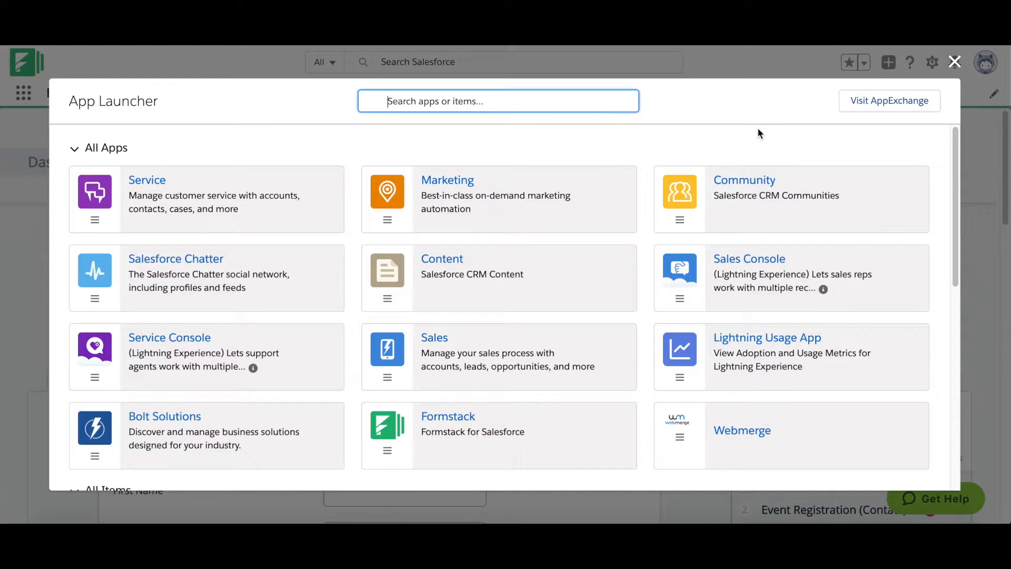
pyautogui.click(955, 61)
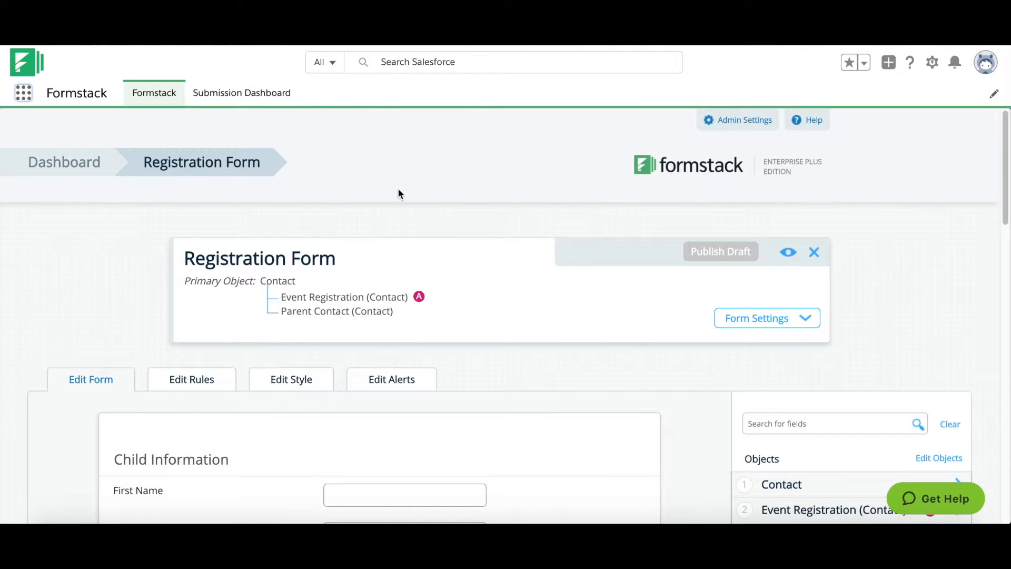
pyautogui.scroll(-1, 398, 193)
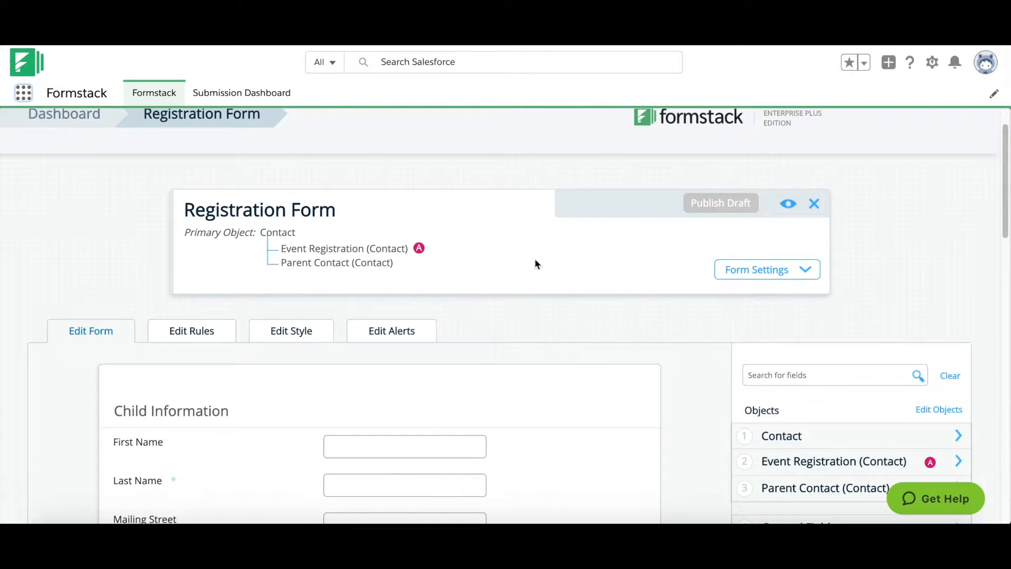
pyautogui.scroll(-1, 634, 279)
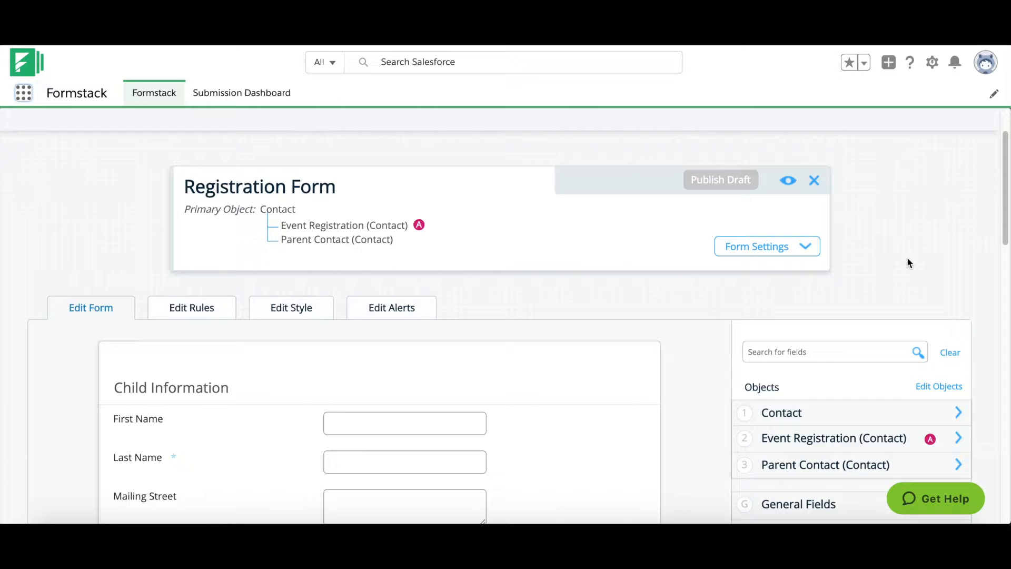
pyautogui.scroll(-3, 907, 258)
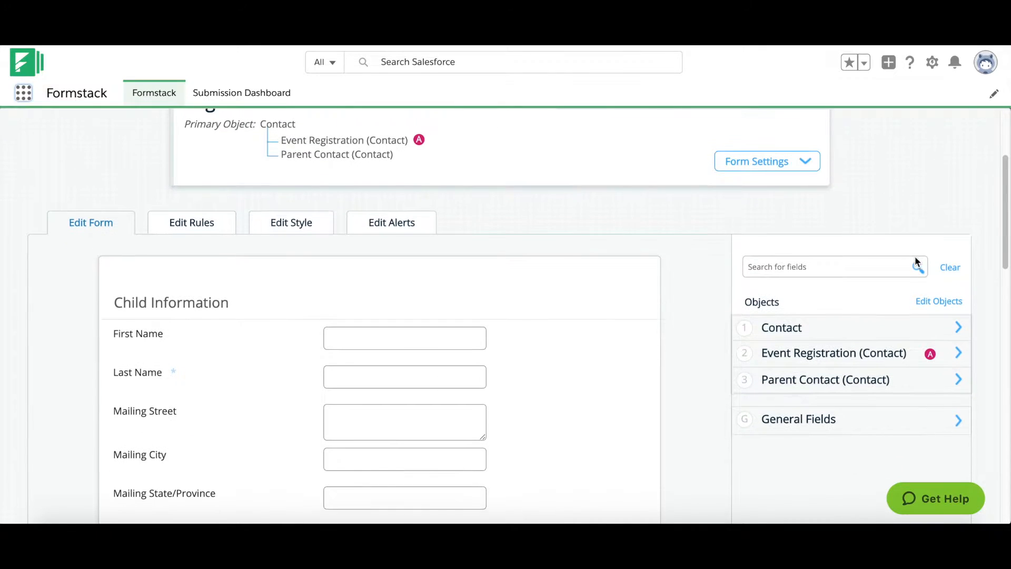
pyautogui.scroll(-1, 987, 280)
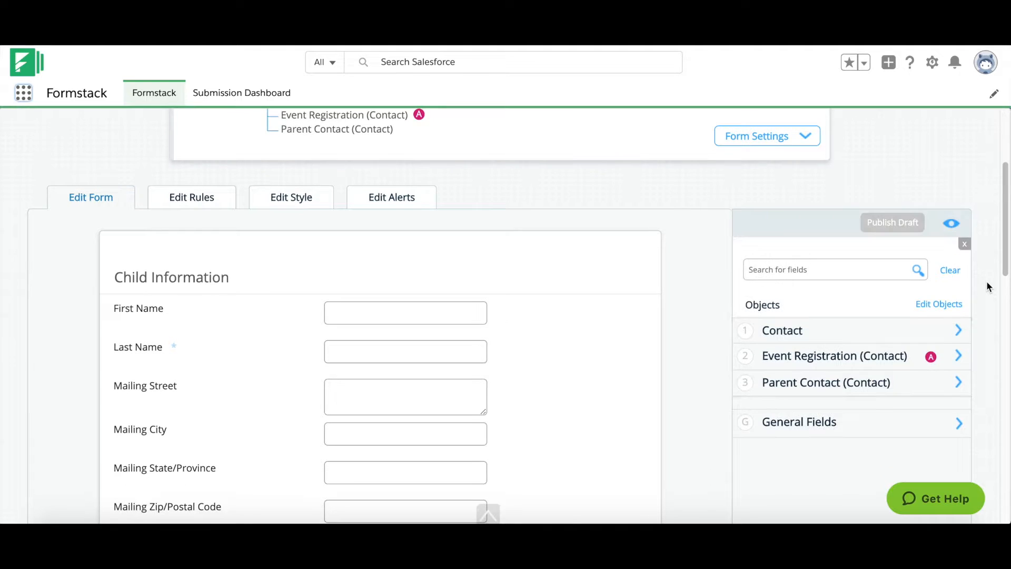
pyautogui.scroll(-1, 987, 283)
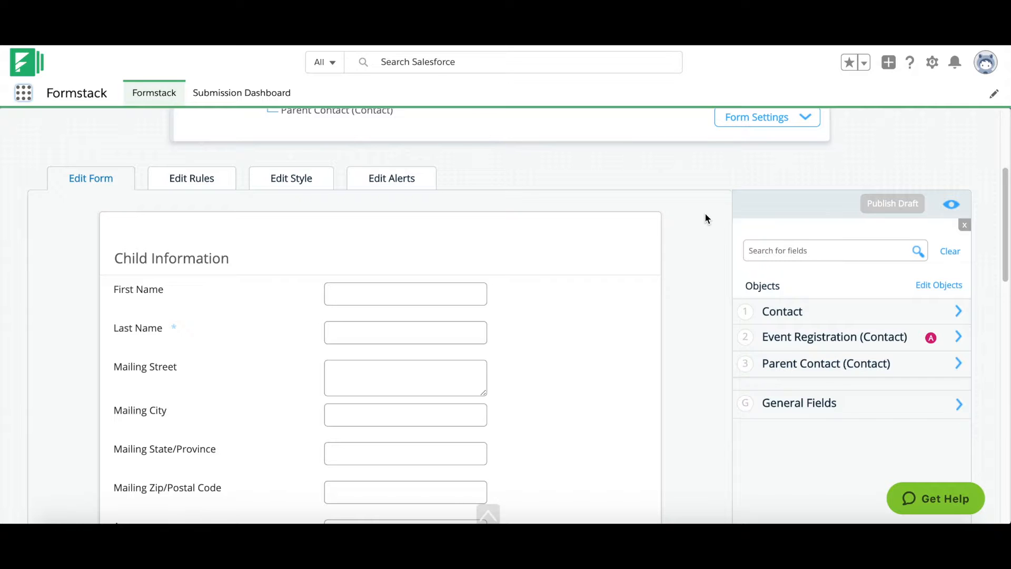
pyautogui.scroll(4, 706, 215)
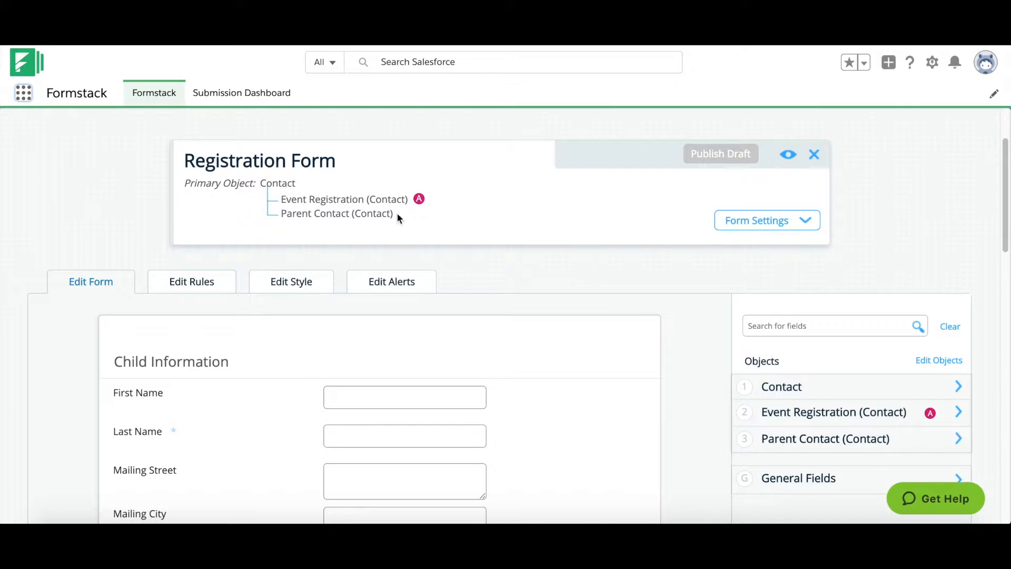
pyautogui.scroll(-3, 715, 351)
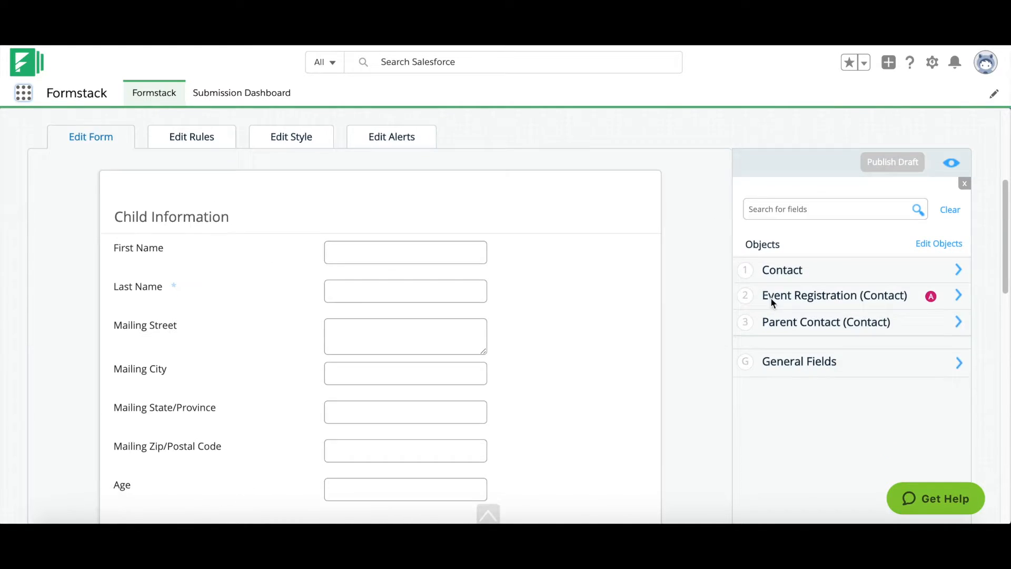
# Step: Browse the Contact object's available fields and compare them with the form's Child Information section
pyautogui.click(806, 247)
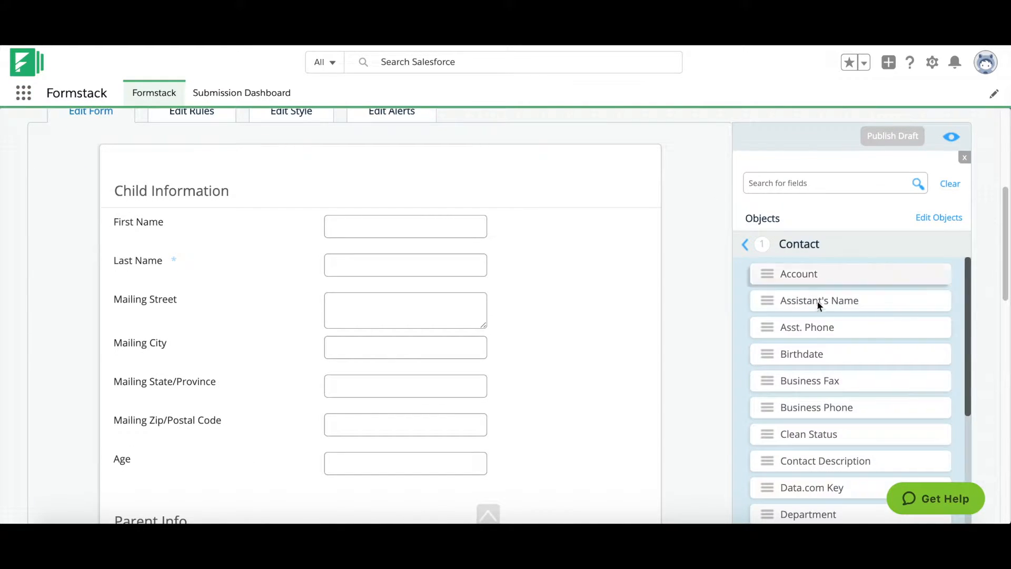
pyautogui.scroll(-5, 819, 302)
pyautogui.scroll(6, 820, 302)
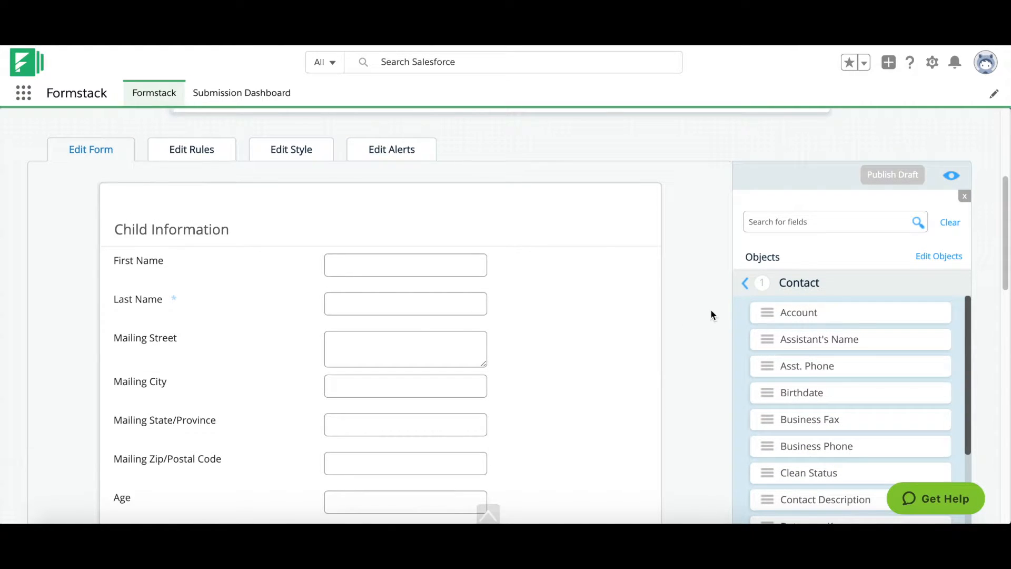
pyautogui.scroll(-4, 711, 309)
pyautogui.scroll(2, 711, 304)
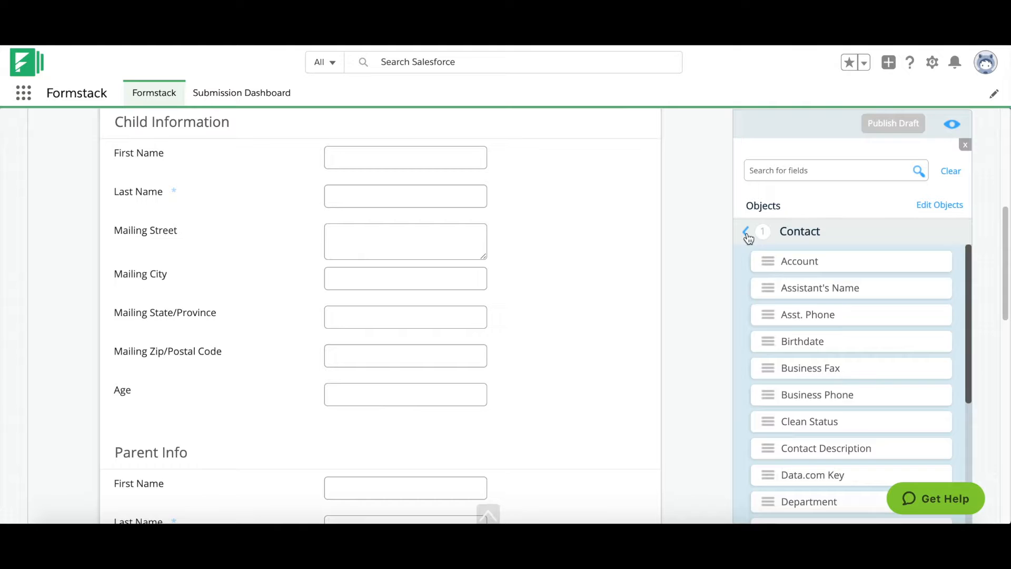
# Step: Show the Event Registration (Contact) object's fields and review the form through its Event Information section
pyautogui.click(747, 233)
pyautogui.scroll(-1, 853, 323)
pyautogui.click(830, 257)
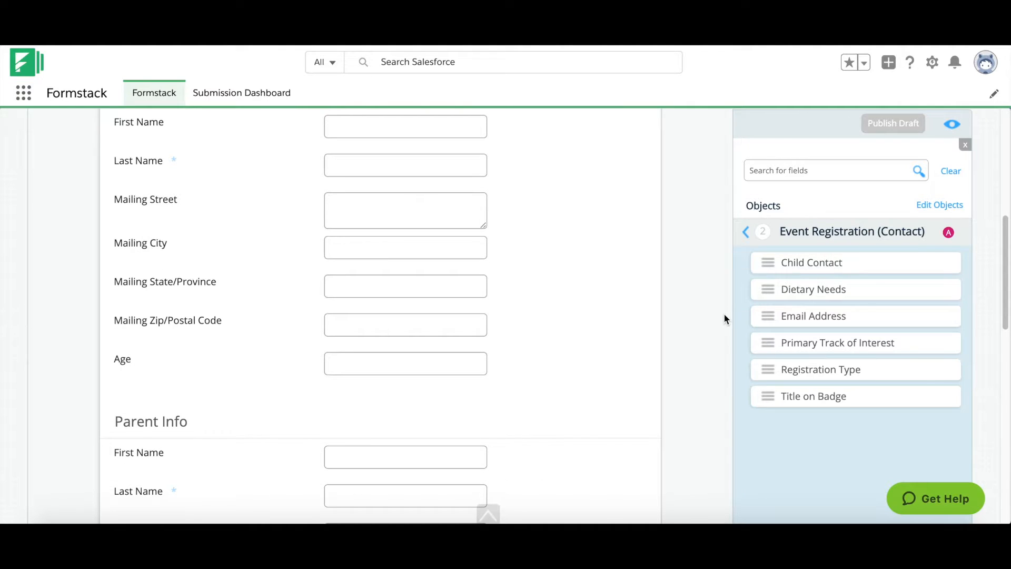
pyautogui.scroll(-10, 724, 312)
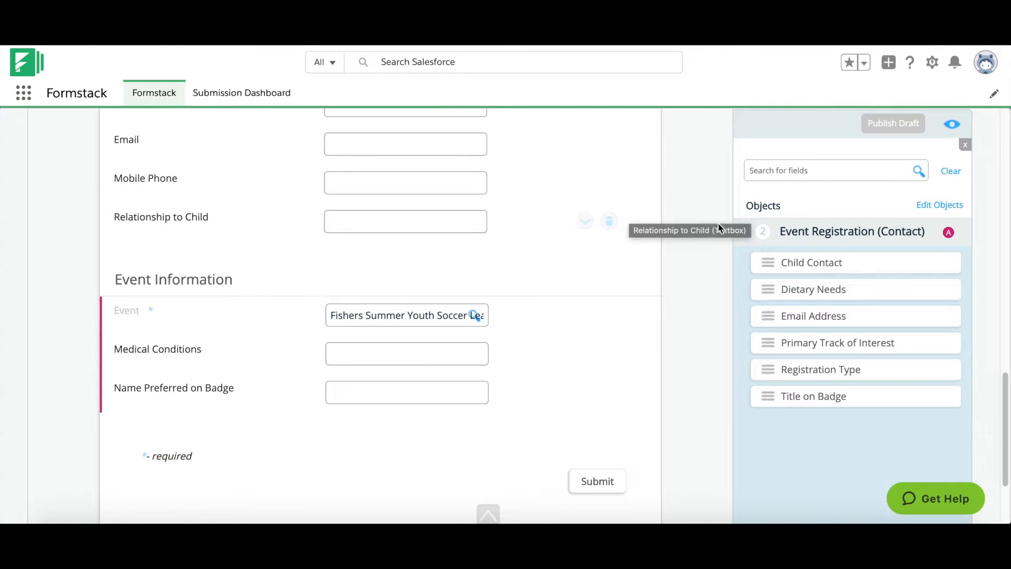
# Step: Publish the draft of the Registration Form
pyautogui.scroll(1, 718, 226)
pyautogui.scroll(10, 717, 222)
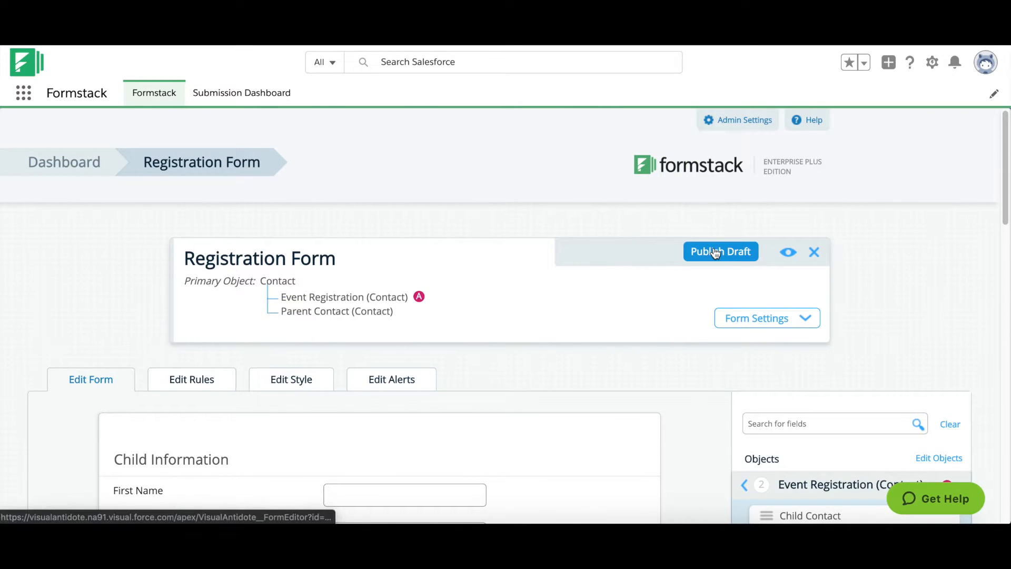
pyautogui.click(715, 252)
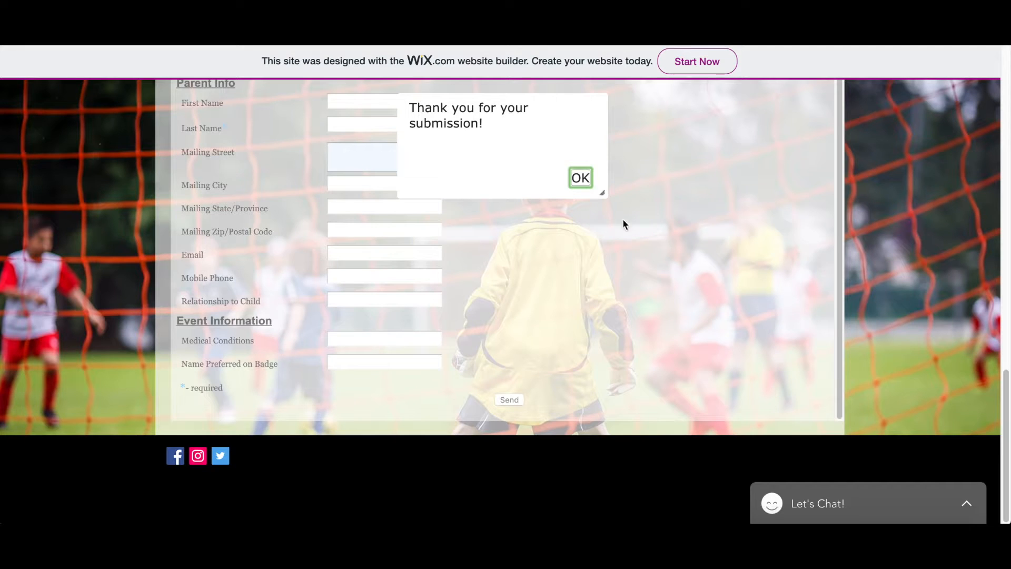
# Step: On the Fishers Youth Soccer website, dismiss the registration form's submission confirmation
pyautogui.click(579, 176)
pyautogui.scroll(5, 899, 227)
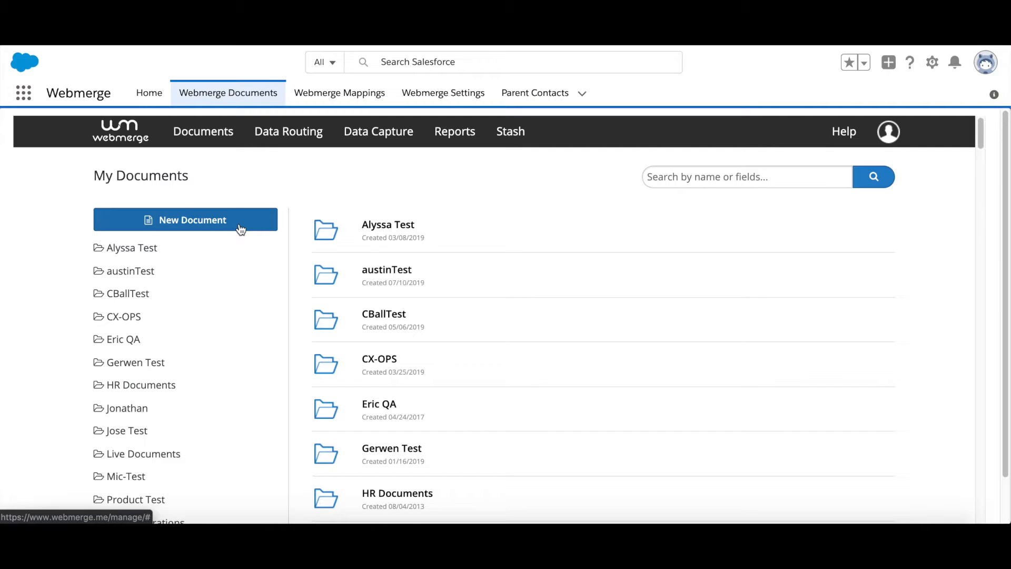
# Step: In Salesforce's Webmerge Documents, open the Waiver Form document from the CBallTest folder
pyautogui.click(378, 318)
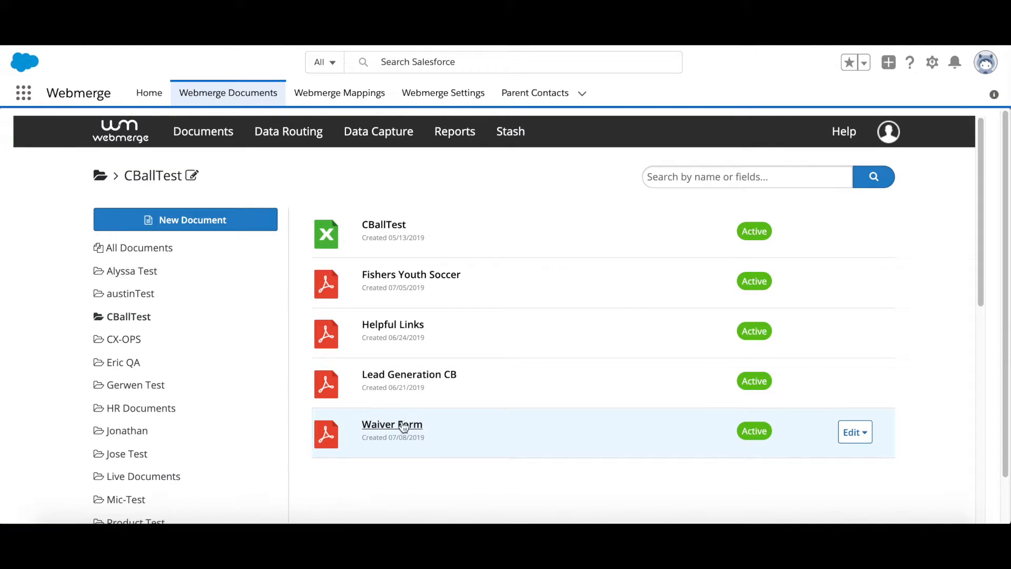
pyautogui.click(404, 425)
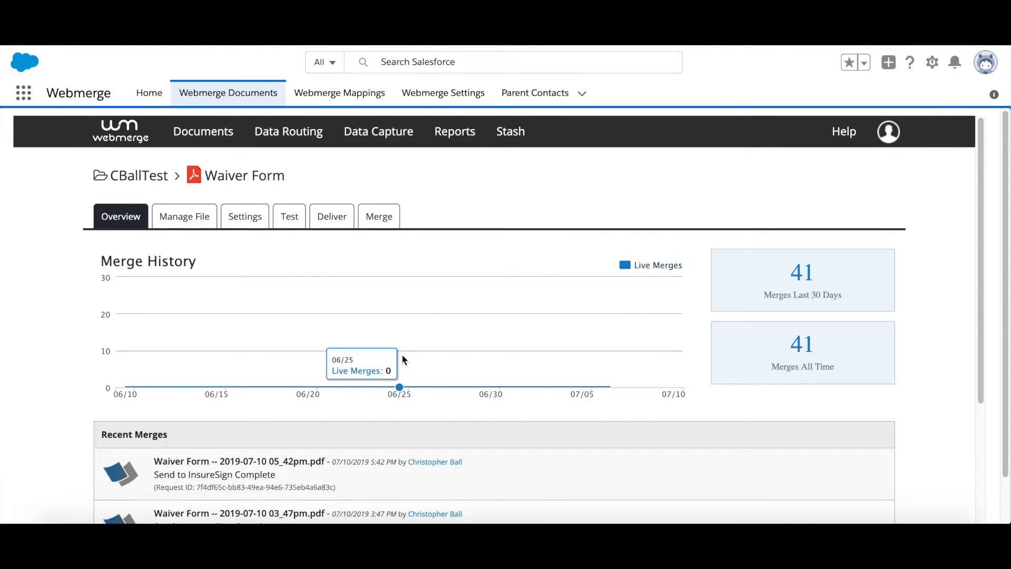
# Step: Open the Waiver Form's DOCX file in the online Office editor and review its text down to the signature section
pyautogui.click(192, 221)
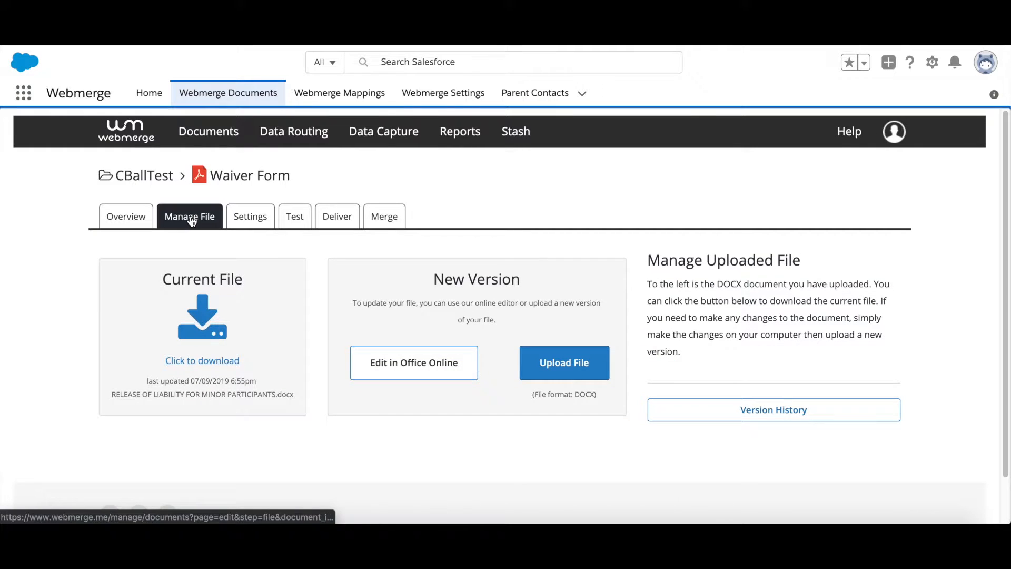
pyautogui.click(425, 372)
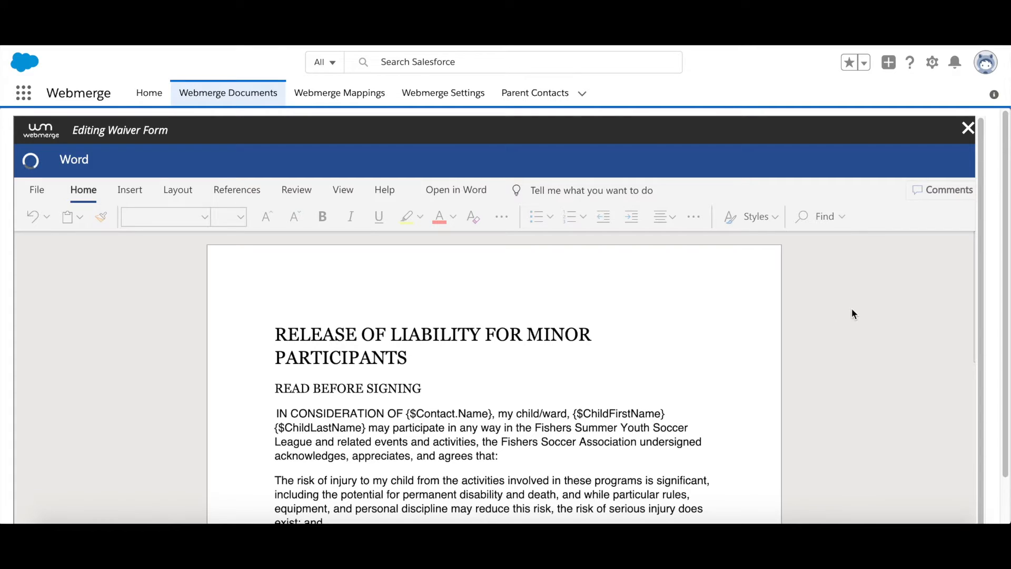
pyautogui.scroll(-3, 869, 316)
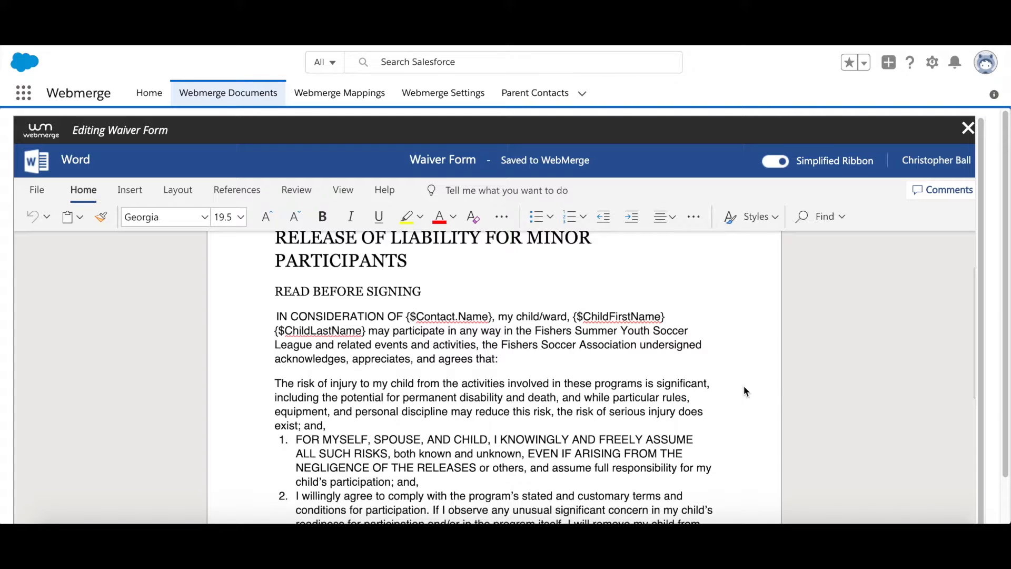
pyautogui.scroll(-1, 771, 394)
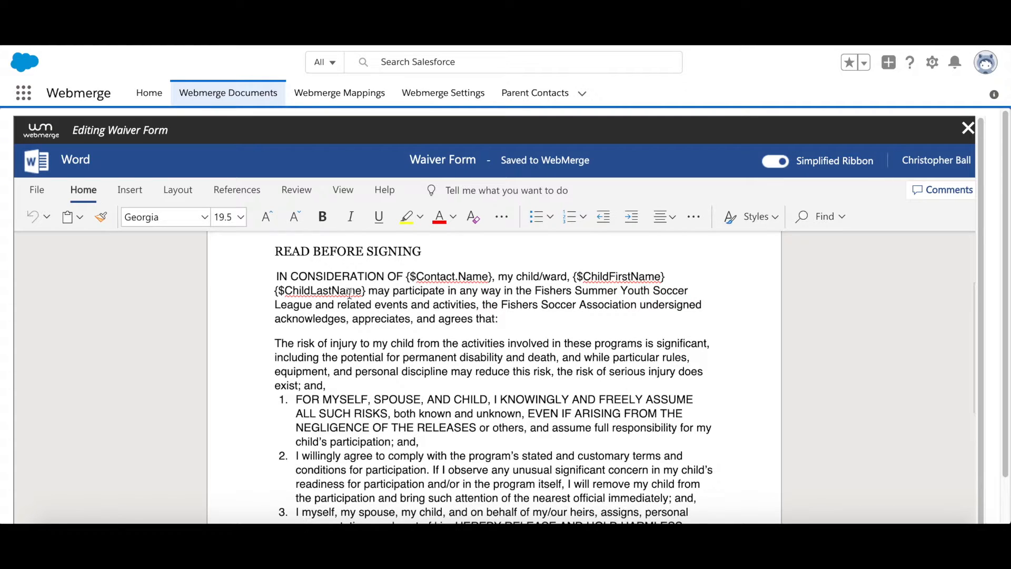
pyautogui.scroll(-8, 788, 355)
pyautogui.scroll(-5, 788, 357)
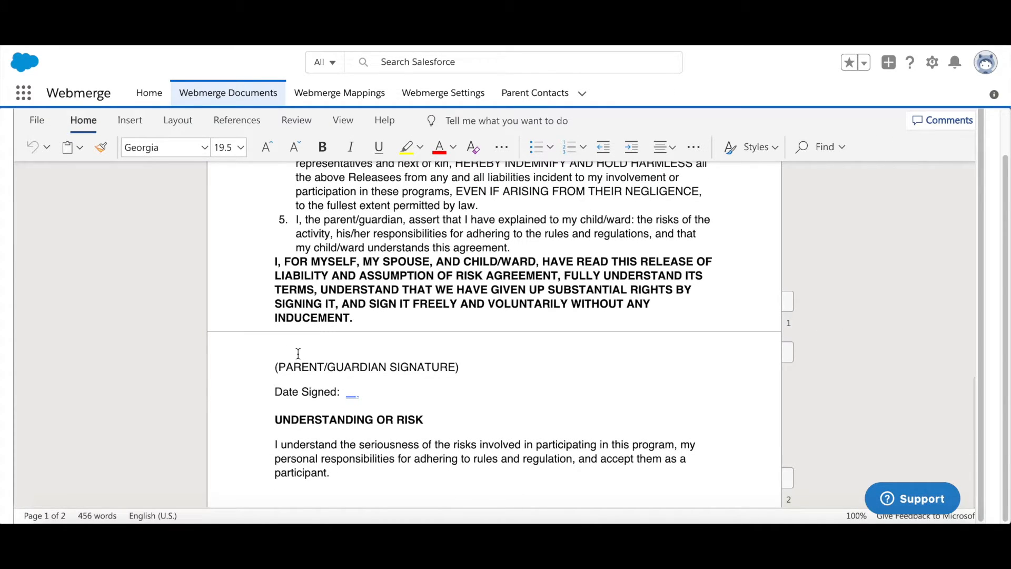
# Step: Highlight the hidden e-signature tags above the parent/guardian signature line and beside Date Signed, then clear the selection
pyautogui.click(275, 351)
pyautogui.write('sig|req|signer1]')
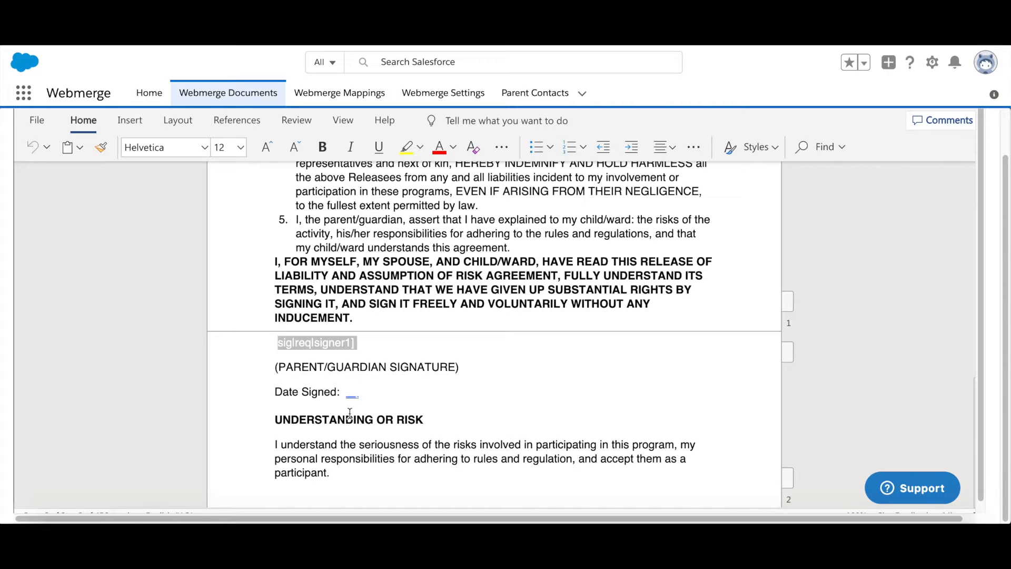
pyautogui.moveTo(341, 392); pyautogui.dragTo(461, 395)
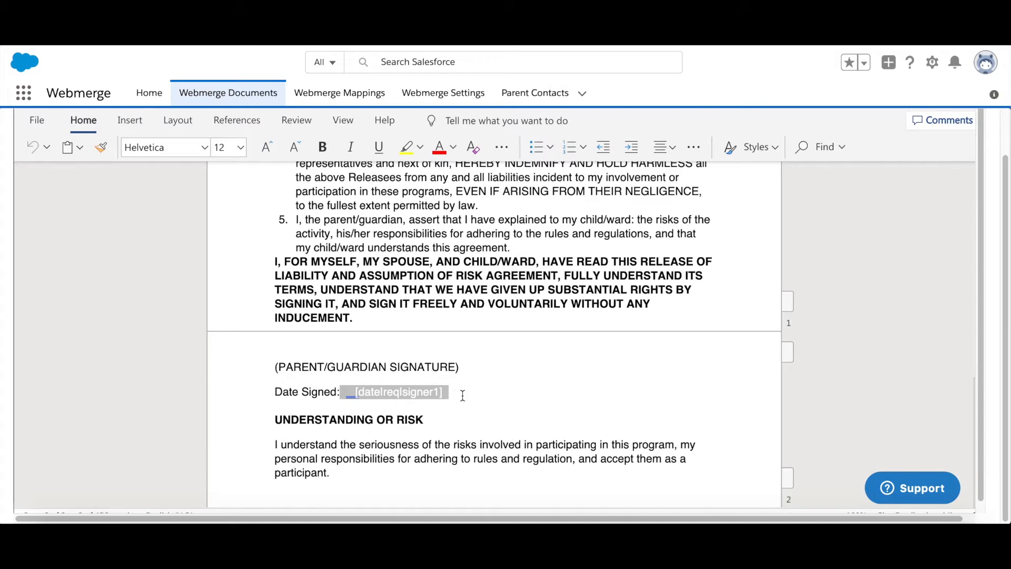
pyautogui.click(854, 348)
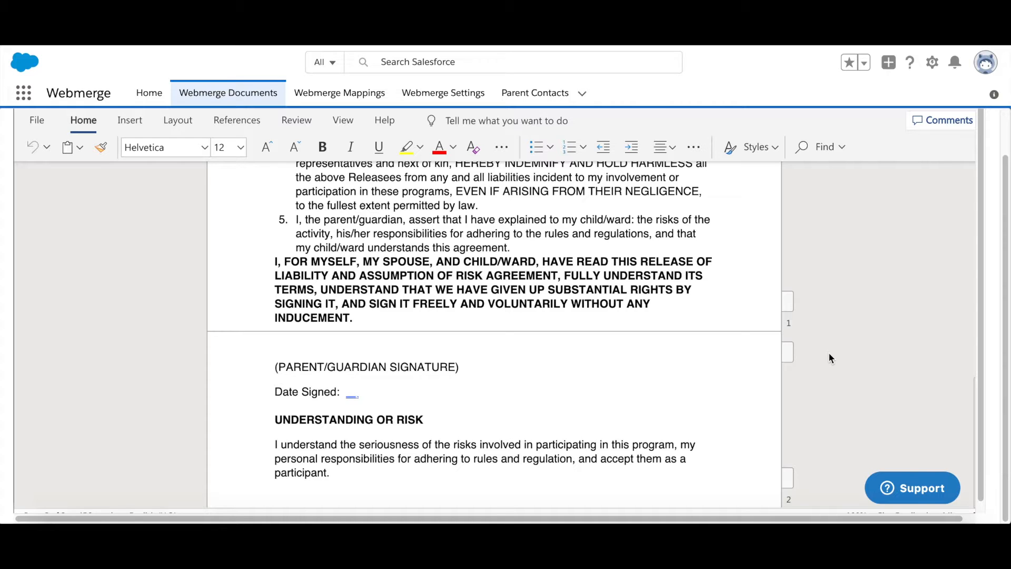
# Step: Examine the waiver's merge fields and numbered liability clauses, from the opening paragraph down to the signature block
pyautogui.scroll(2, 889, 316)
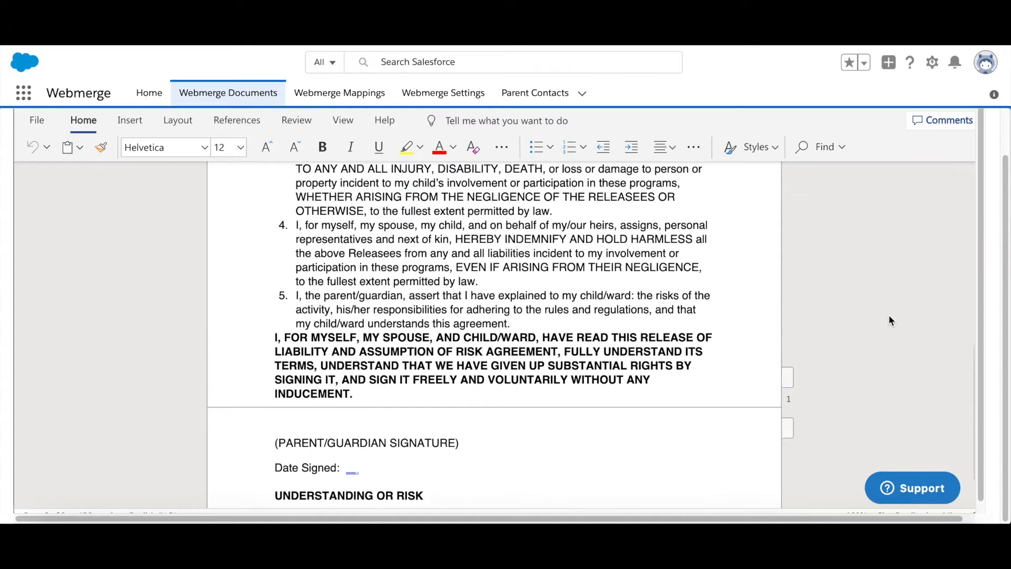
pyautogui.scroll(10, 889, 316)
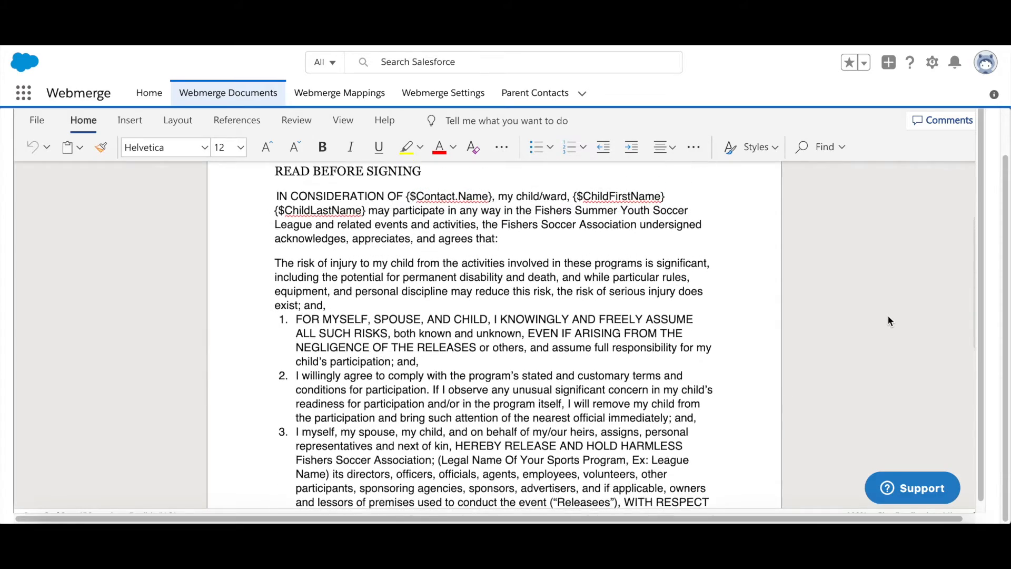
pyautogui.scroll(-3, 889, 321)
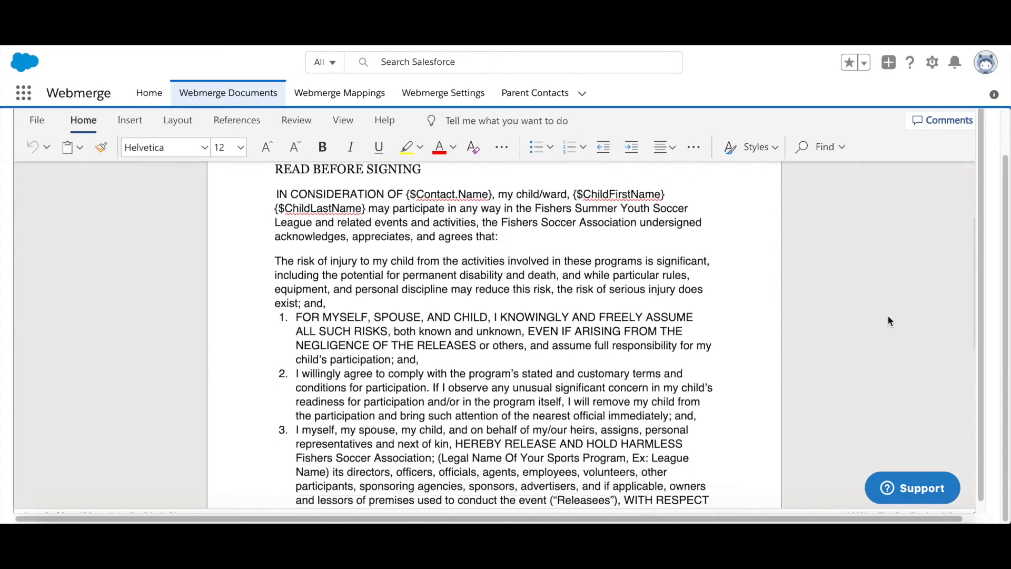
pyautogui.scroll(-5, 889, 321)
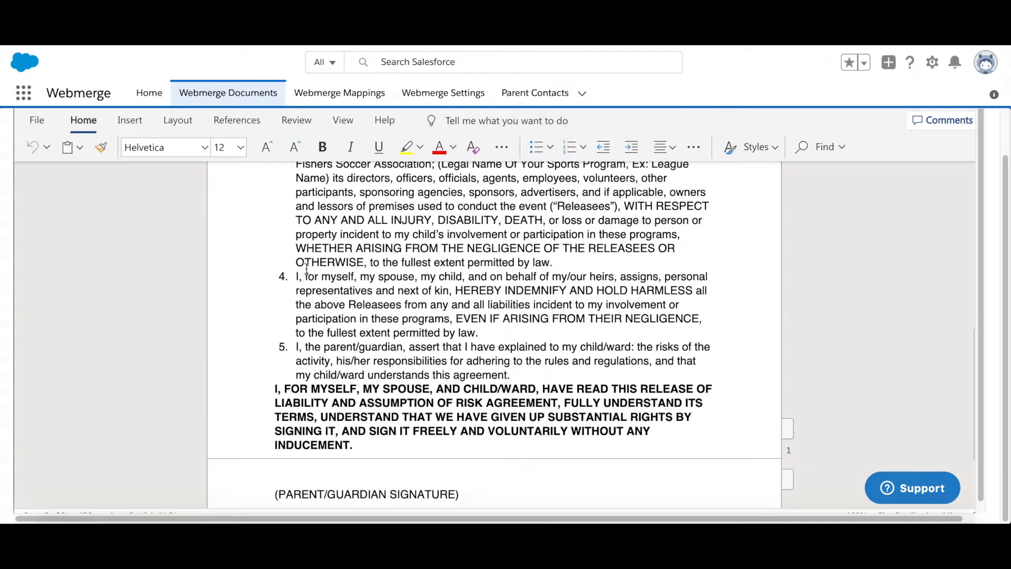
pyautogui.scroll(2, 801, 308)
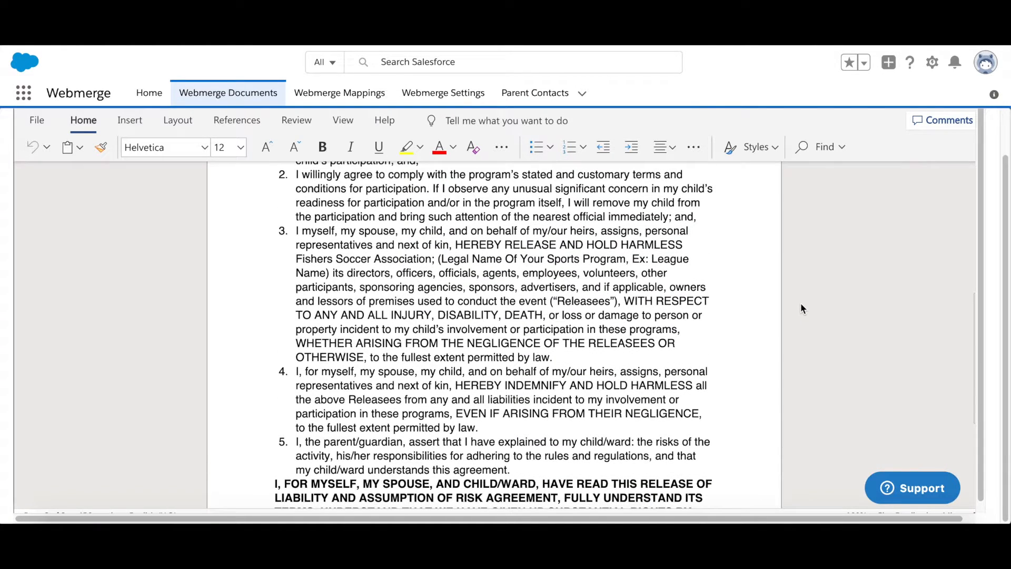
pyautogui.scroll(3, 801, 306)
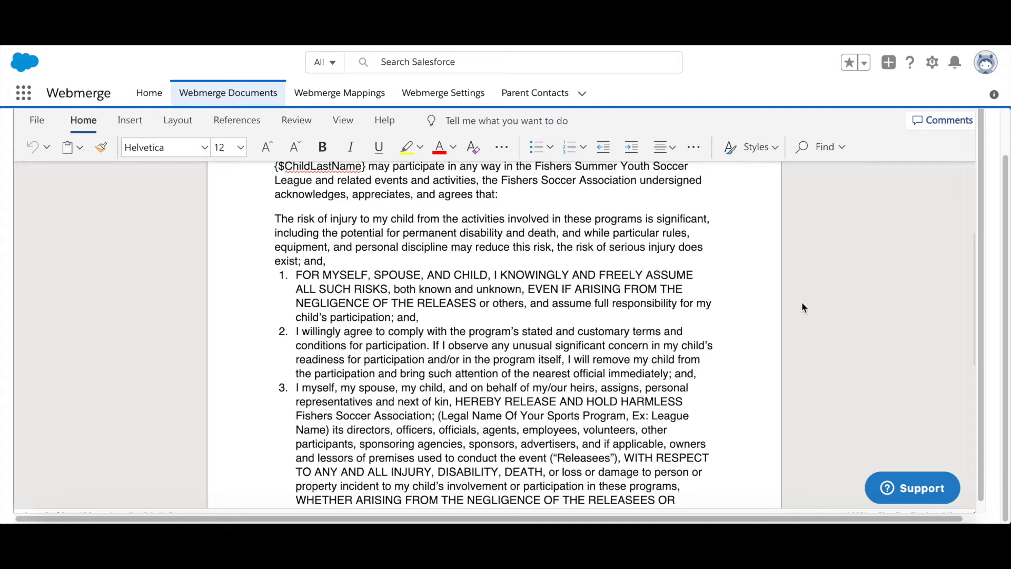
pyautogui.scroll(-1, 802, 307)
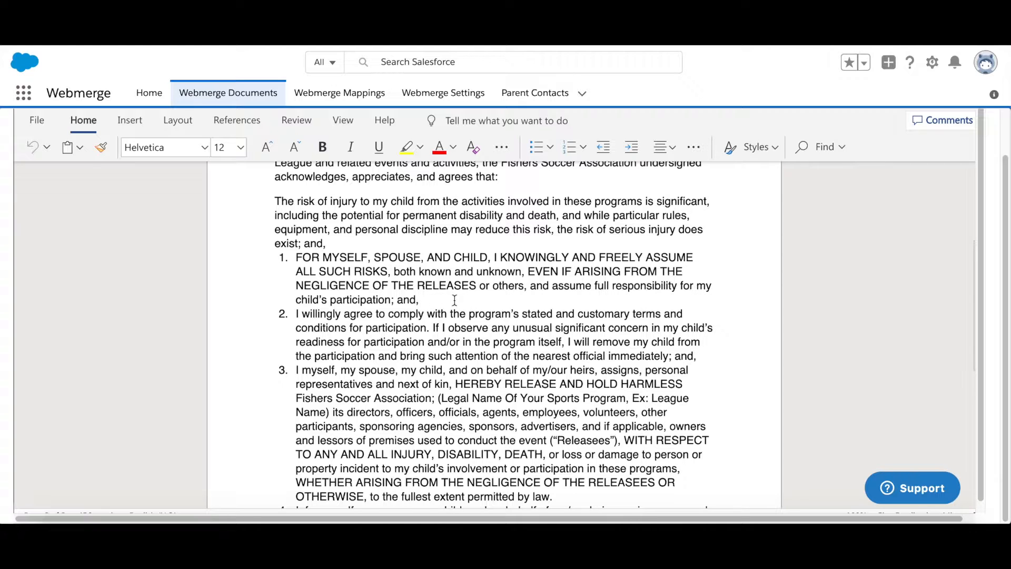
pyautogui.scroll(-6, 813, 323)
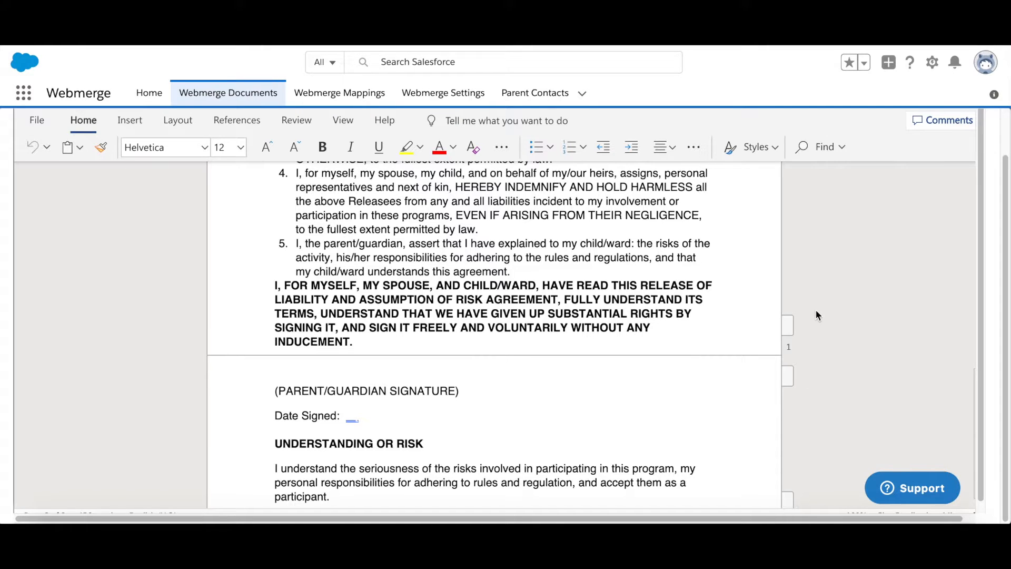
# Step: Show the white-text signature and date tags once more by selecting each in turn, leaving the text unedited
pyautogui.moveTo(274, 378); pyautogui.dragTo(358, 378)
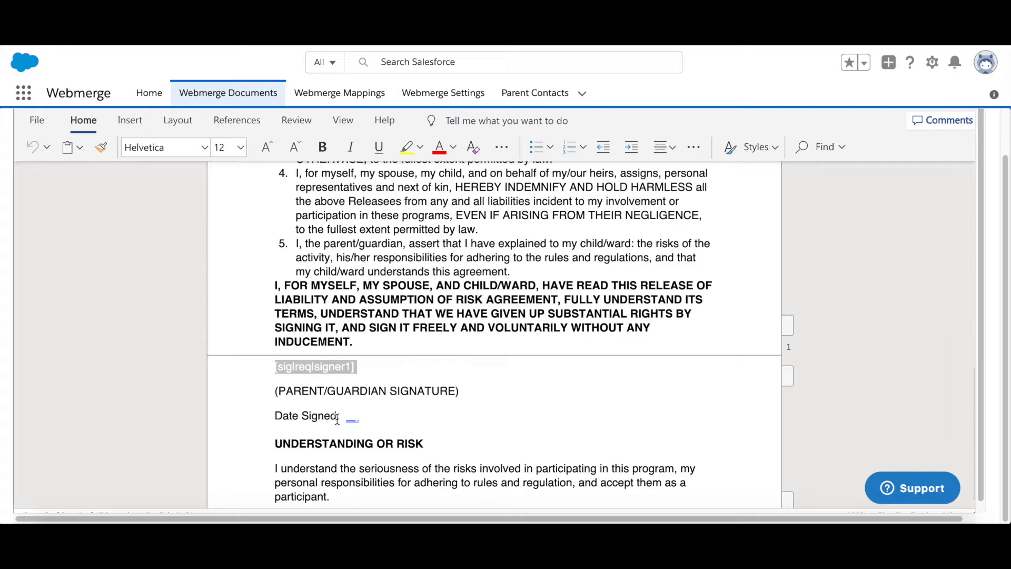
pyautogui.moveTo(346, 416); pyautogui.dragTo(451, 416)
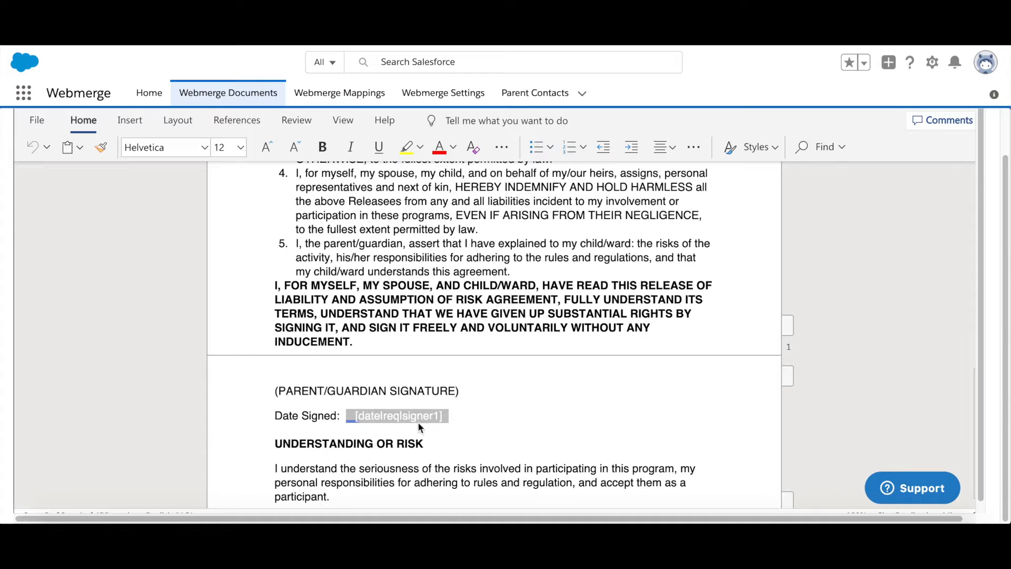
pyautogui.press('Delete')
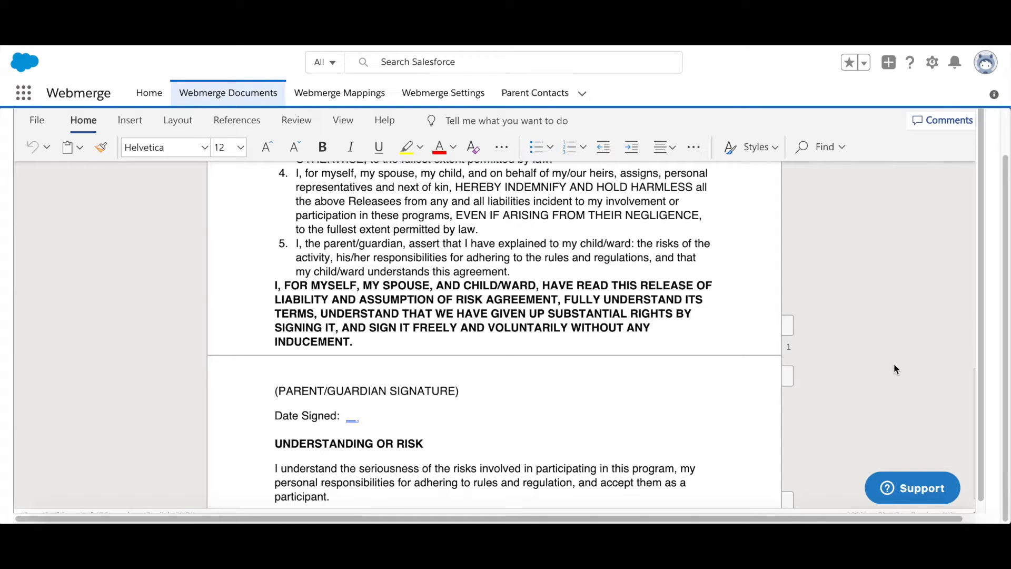
# Step: Close the waiver's online editor and return to the document's file management page
pyautogui.scroll(1, 893, 364)
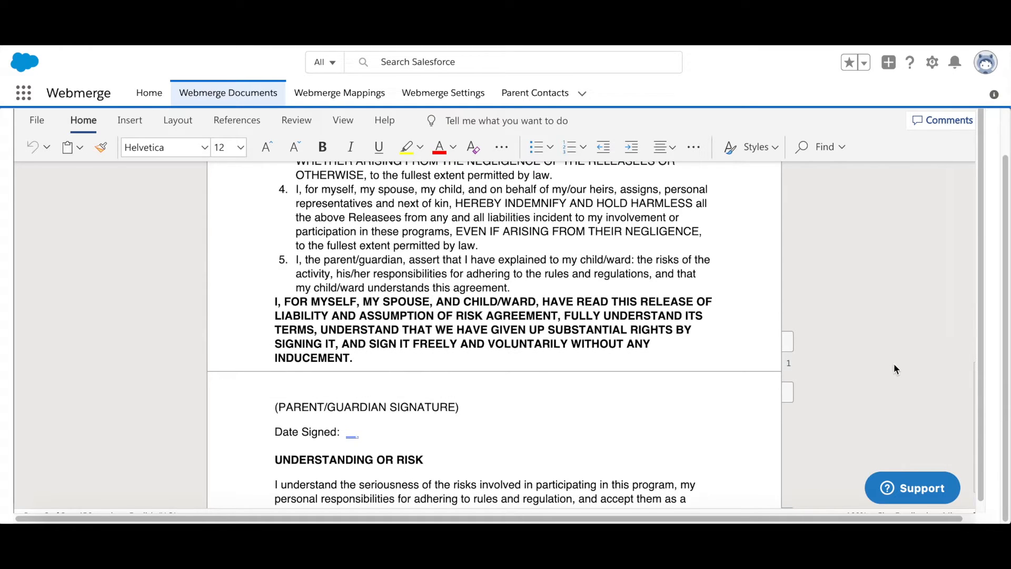
pyautogui.scroll(10, 895, 362)
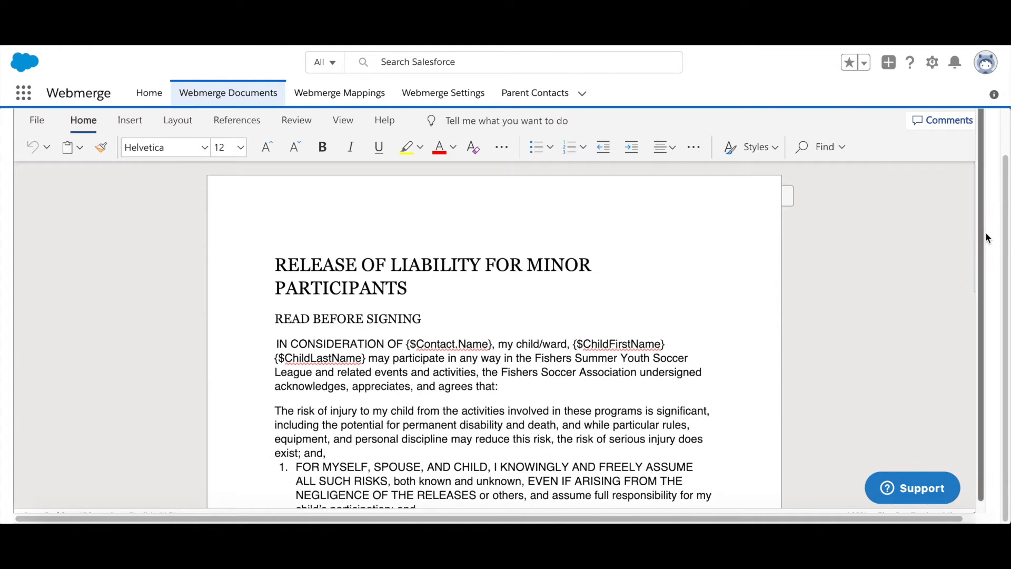
pyautogui.scroll(1, 975, 216)
pyautogui.scroll(1, 967, 208)
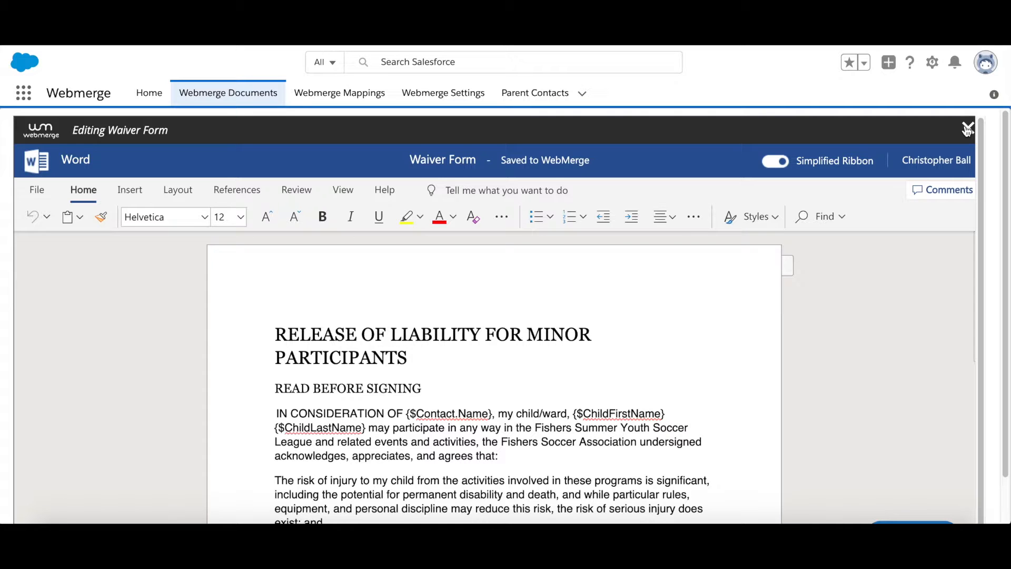
pyautogui.click(967, 128)
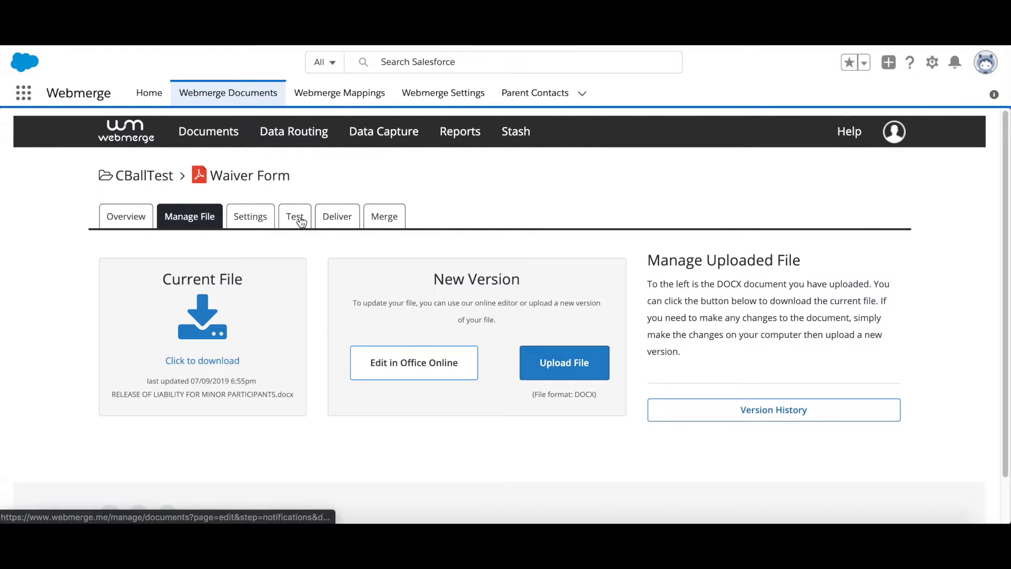
# Step: Show the Waiver Form's delivery settings and view the available new delivery types without creating one
pyautogui.click(341, 224)
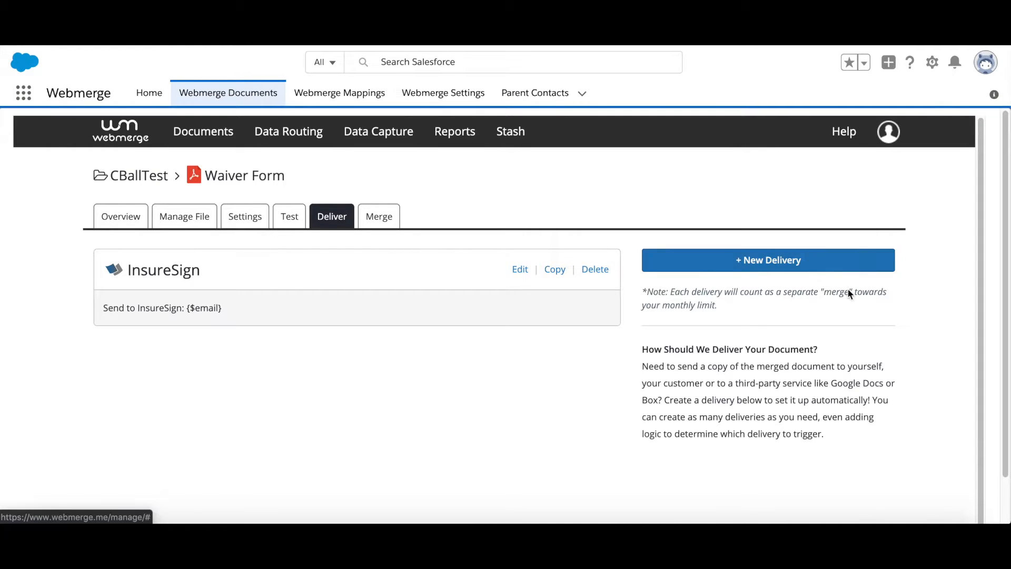
pyautogui.click(762, 263)
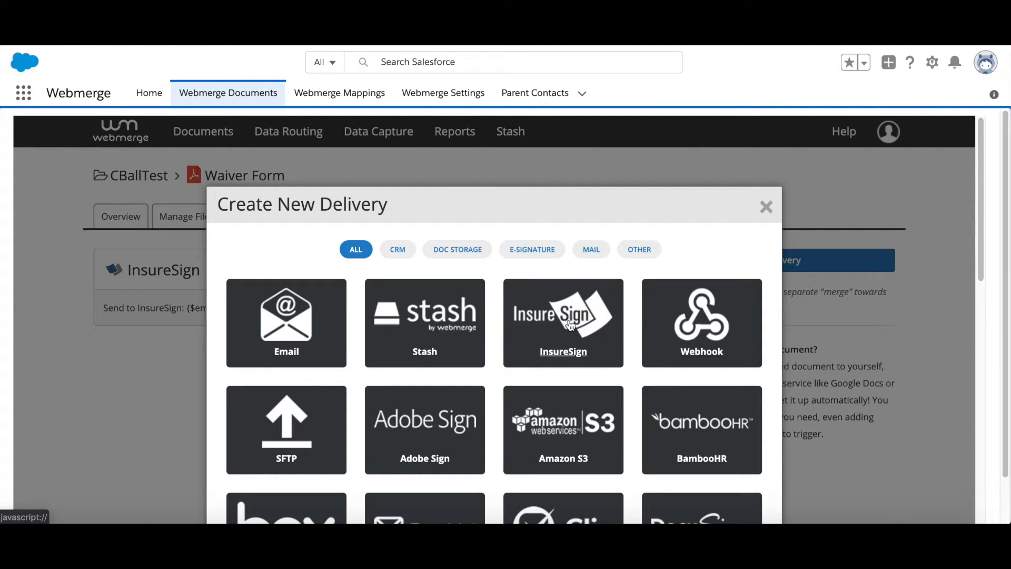
pyautogui.click(766, 206)
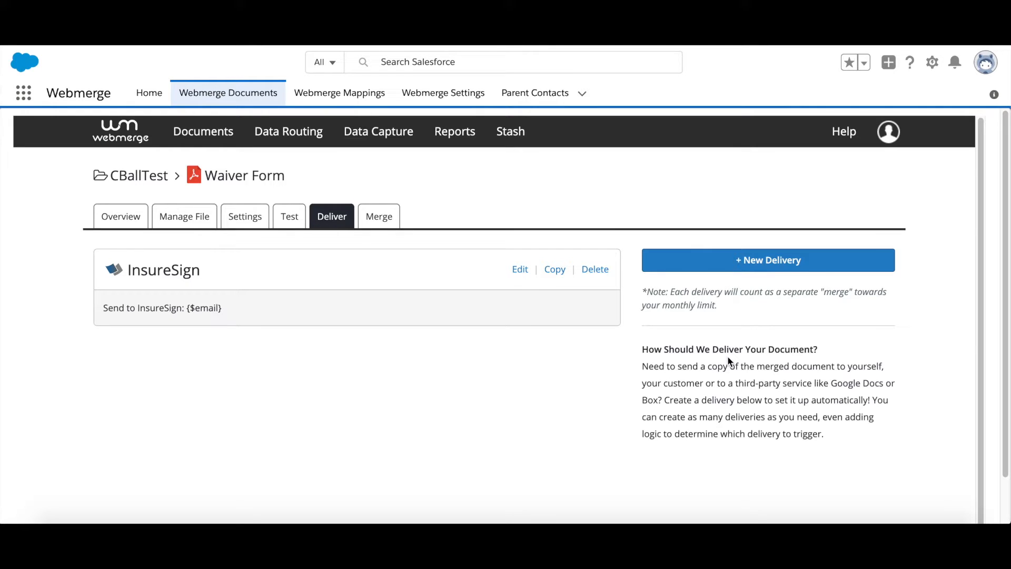
# Step: Inspect the InsureSign delivery's signee name and email field choices, keeping {$Contact.Name} and email, and close it without saving
pyautogui.click(520, 270)
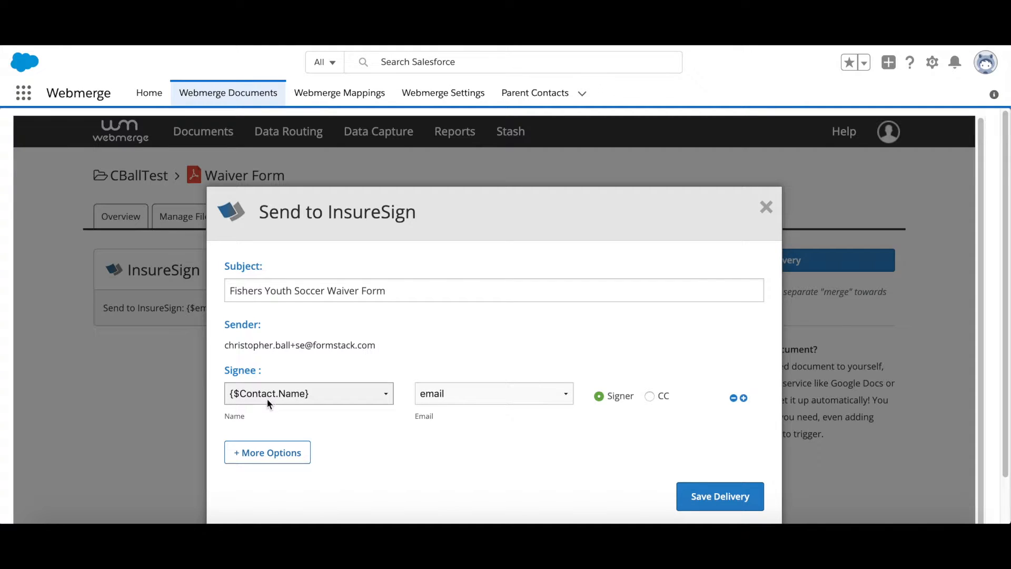
pyautogui.click(383, 399)
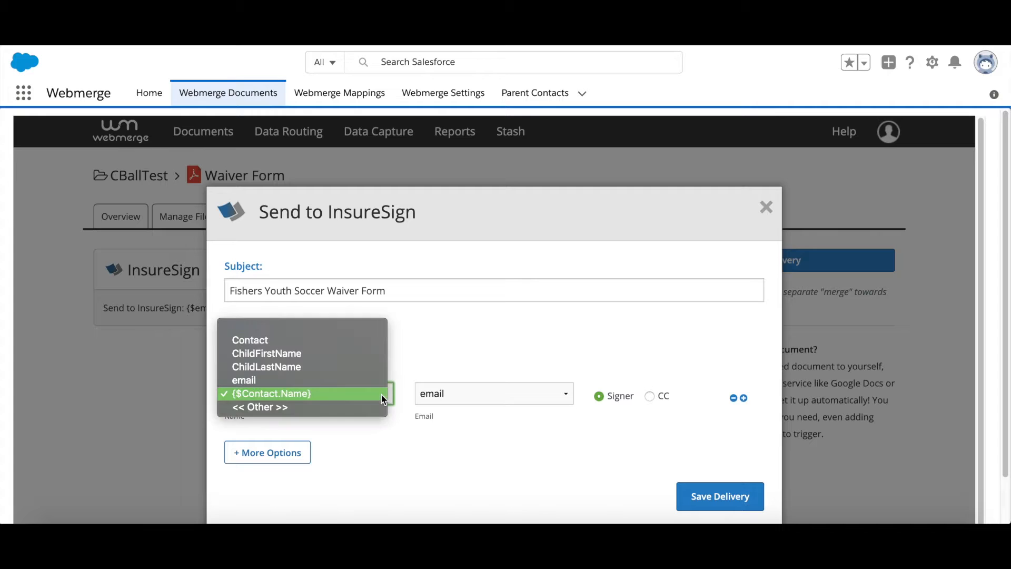
pyautogui.click(293, 394)
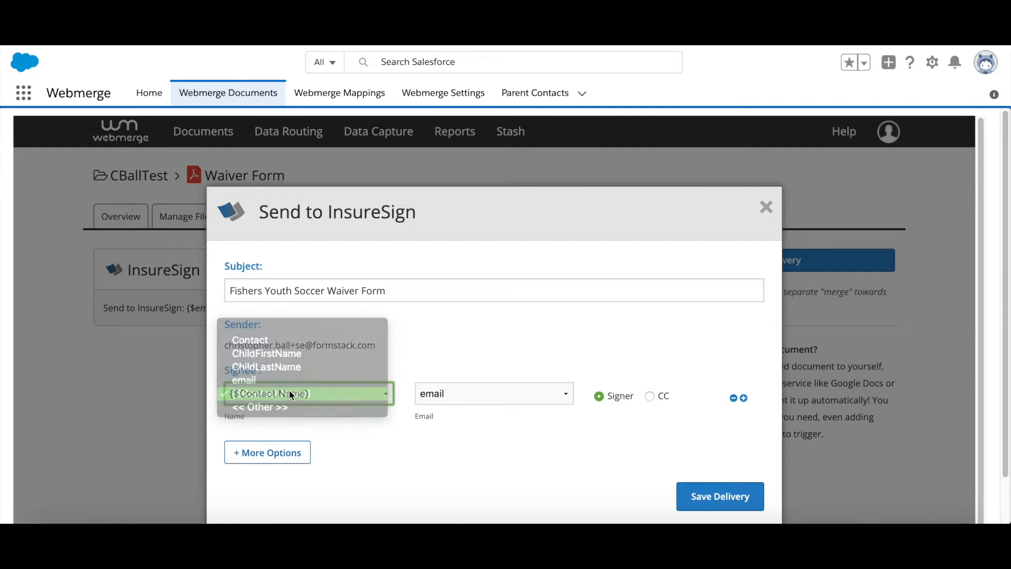
pyautogui.click(562, 397)
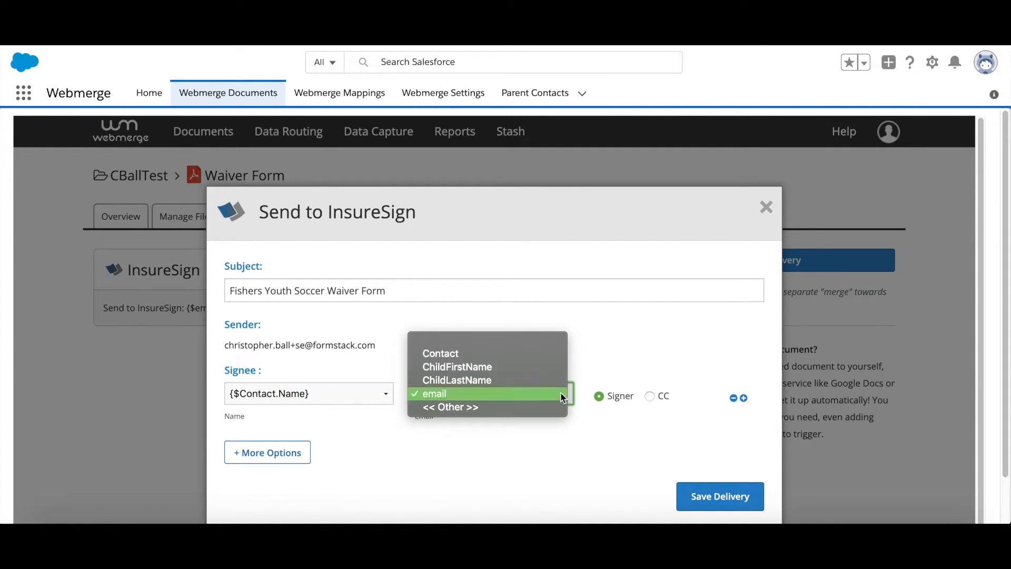
pyautogui.click(561, 395)
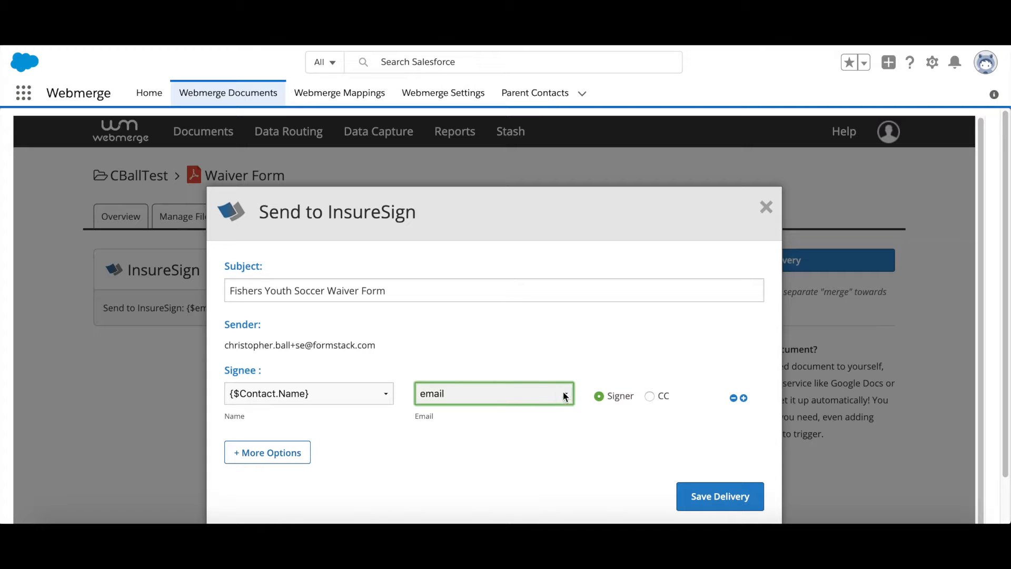
pyautogui.scroll(-1, 710, 451)
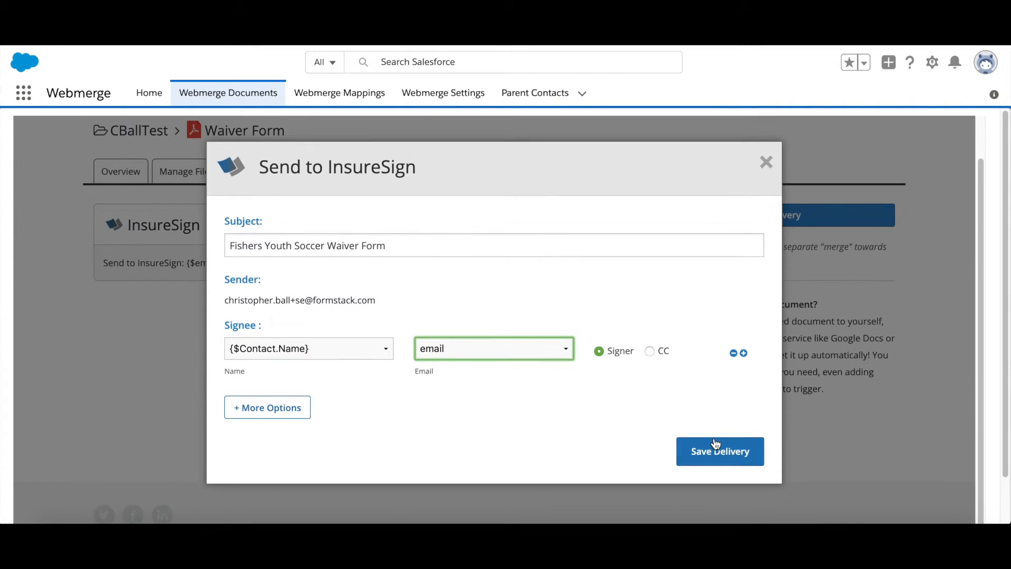
pyautogui.click(767, 164)
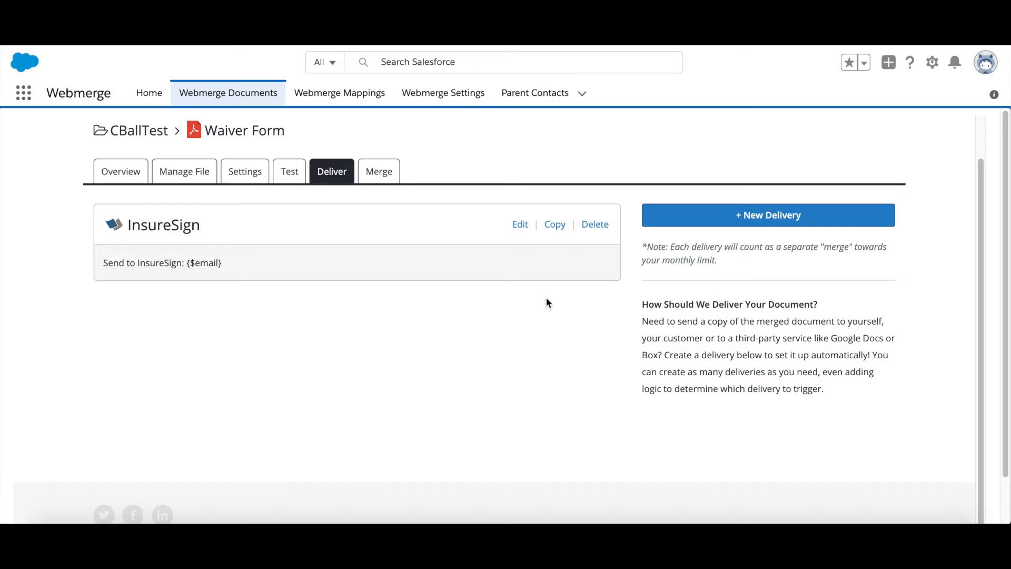
# Step: Open the Waiver Form mapping from the Webmerge Mappings
pyautogui.click(354, 101)
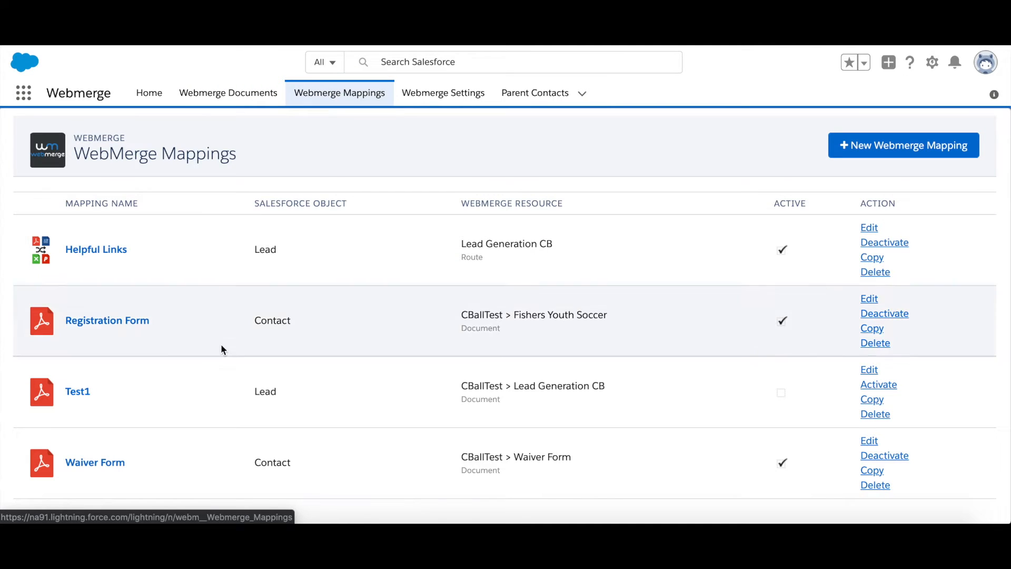
pyautogui.click(100, 463)
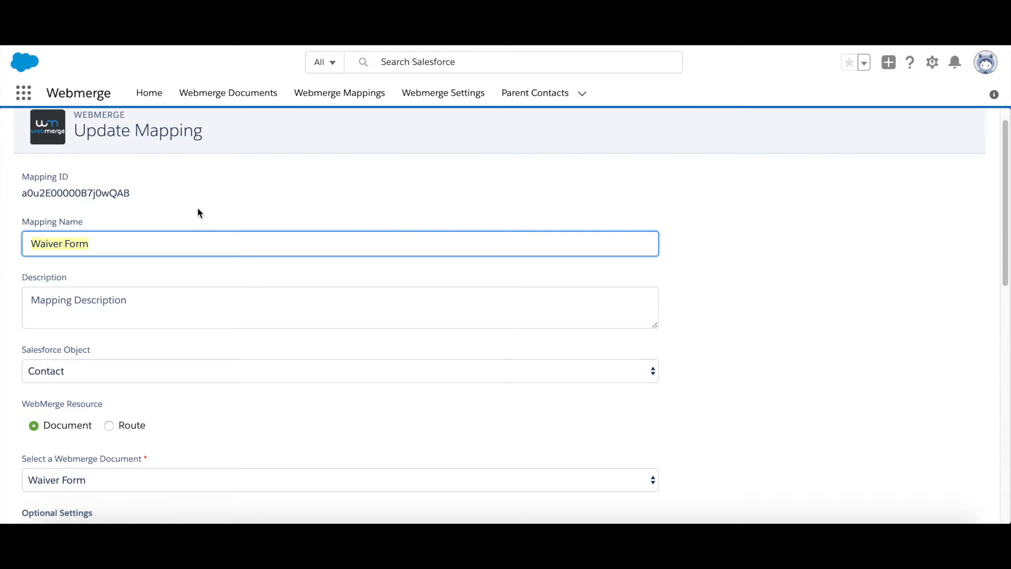
# Step: Review the Waiver Form mapping's Salesforce object, Webmerge document, optional settings and field mapping
pyautogui.scroll(-1, 219, 286)
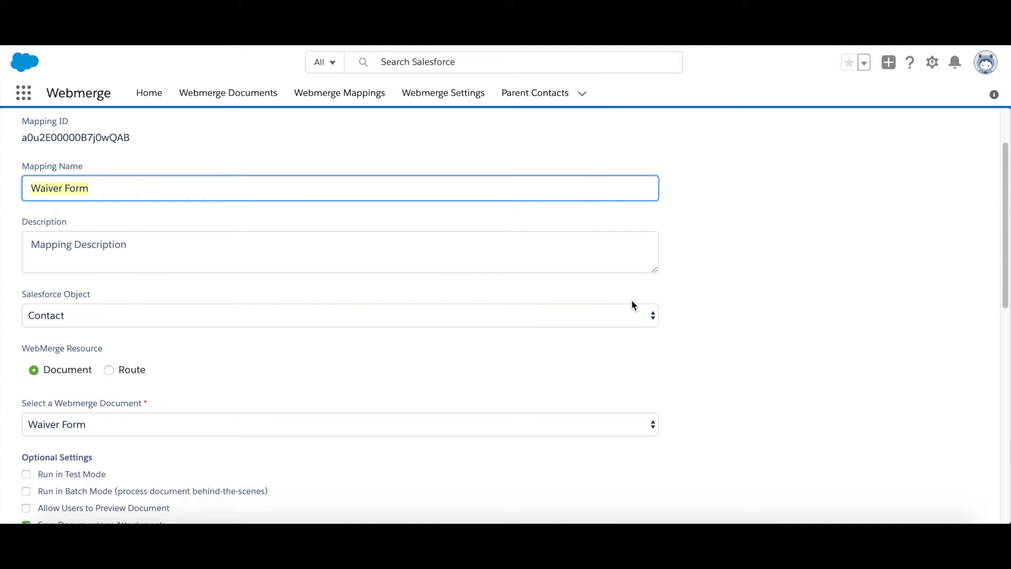
pyautogui.scroll(-2, 633, 304)
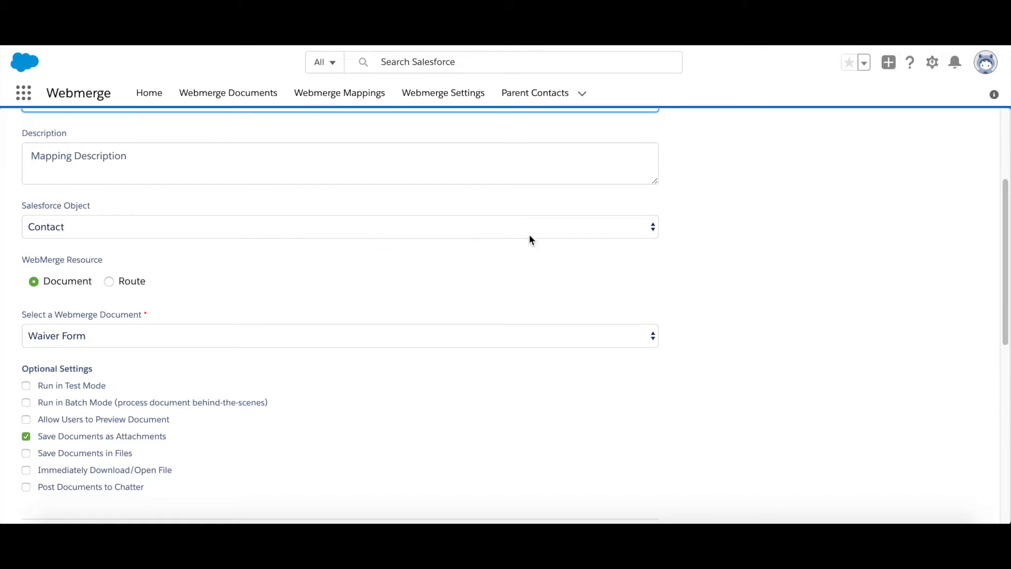
pyautogui.scroll(-3, 261, 304)
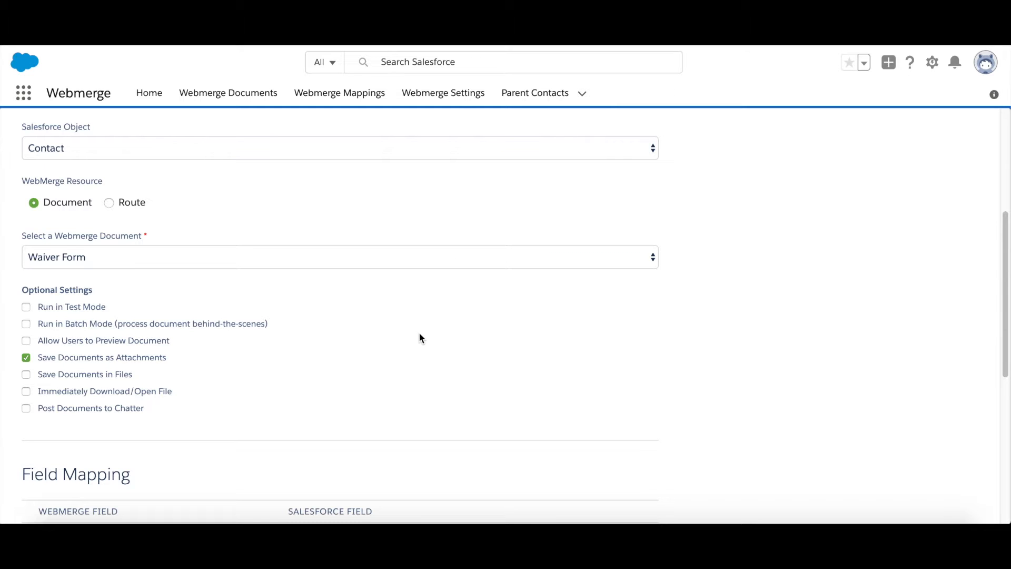
pyautogui.scroll(-6, 420, 337)
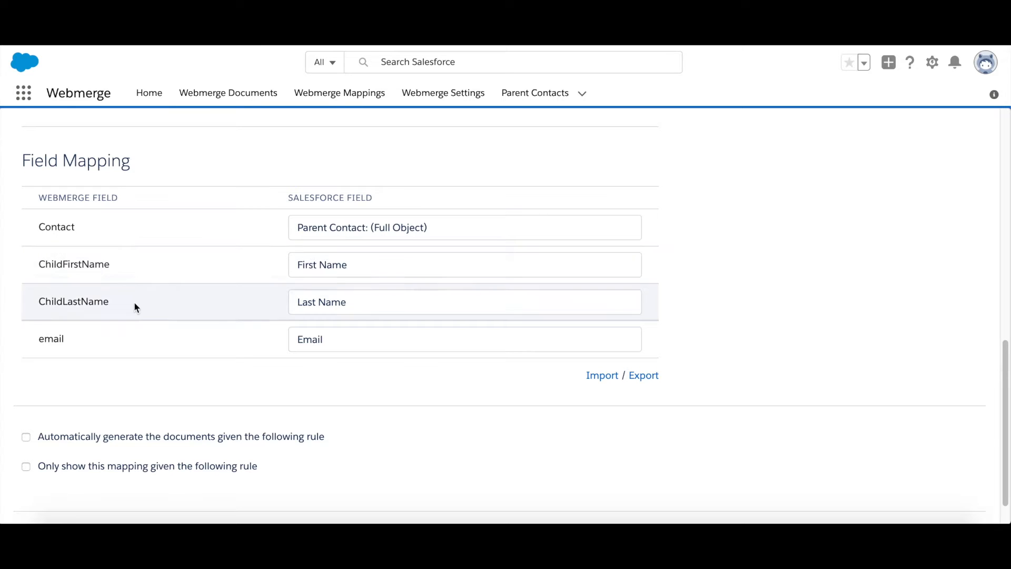
# Step: Clear the Salesforce field mapped to ChildLastName and browse the fields and child relationships available for mapping
pyautogui.click(492, 307)
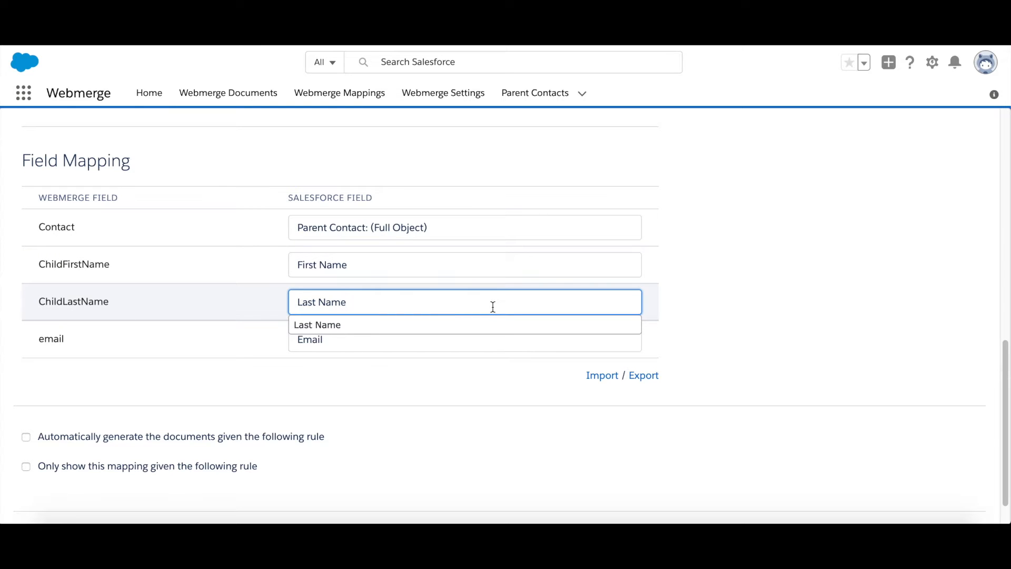
pyautogui.press('BackSpace')
pyautogui.press('BackSpace')
pyautogui.press('BackSpace')
pyautogui.press('BackSpace')
pyautogui.press('BackSpace')
pyautogui.press('BackSpace')
pyautogui.press('BackSpace')
pyautogui.press('BackSpace')
pyautogui.press('BackSpace')
pyautogui.write('l')
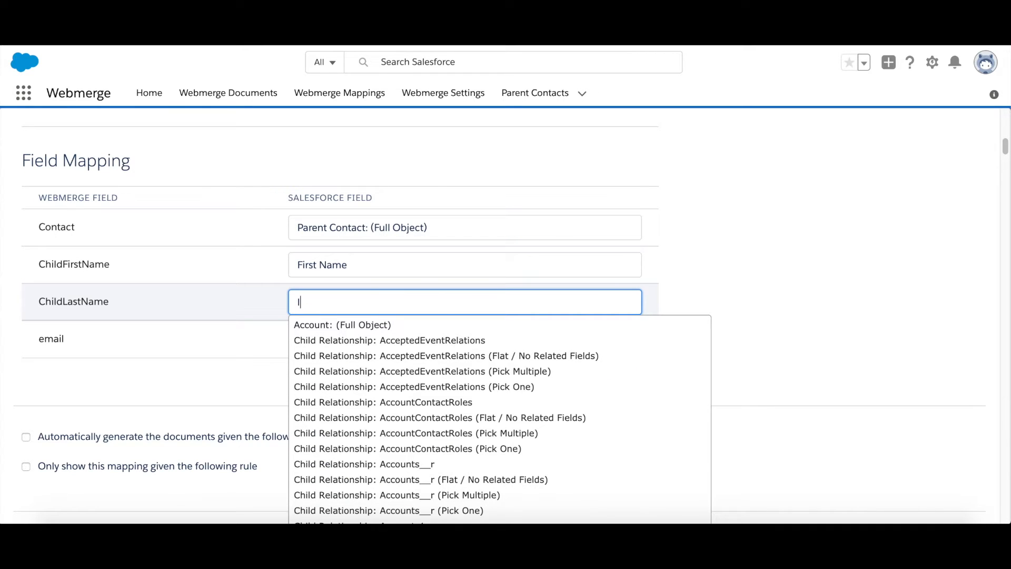
pyautogui.moveTo(457, 417)
pyautogui.scroll(-3, 457, 413)
pyautogui.scroll(-4, 446, 345)
pyautogui.scroll(6, 447, 345)
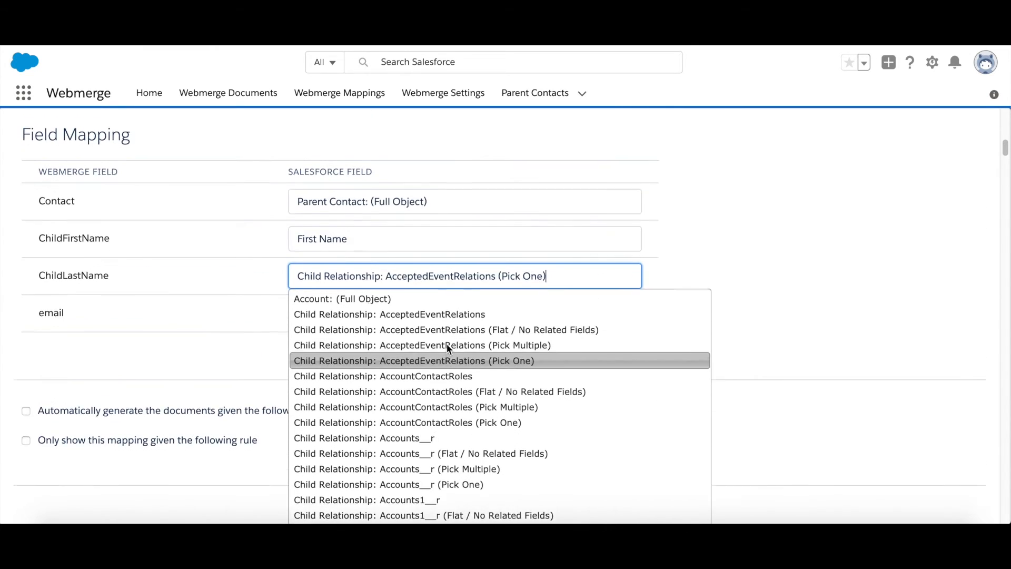
pyautogui.scroll(-1, 449, 349)
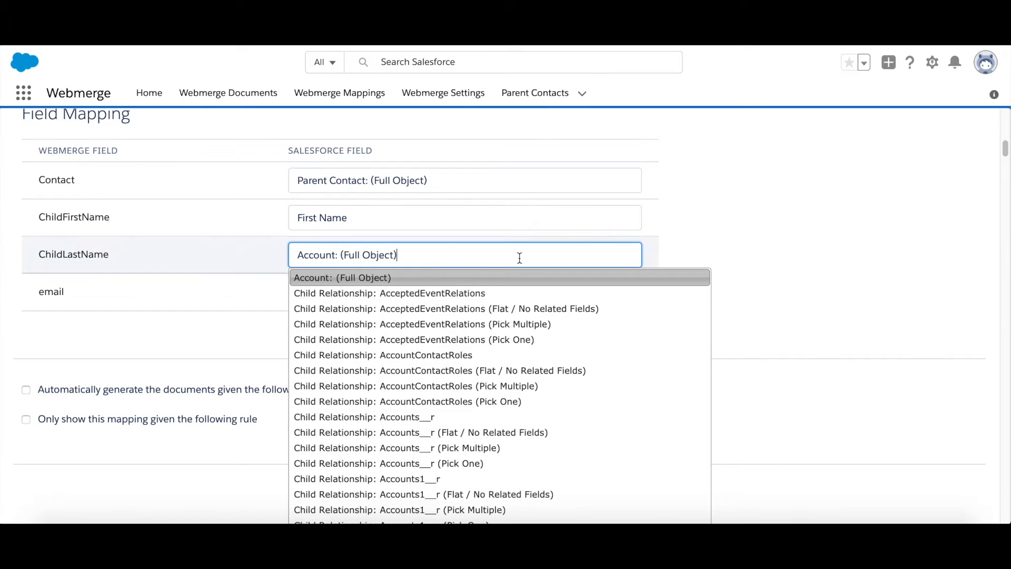
# Step: Map the ChildLastName Webmerge field to the Salesforce Last Name field by searching for "last"
pyautogui.moveTo(457, 256); pyautogui.dragTo(290, 251)
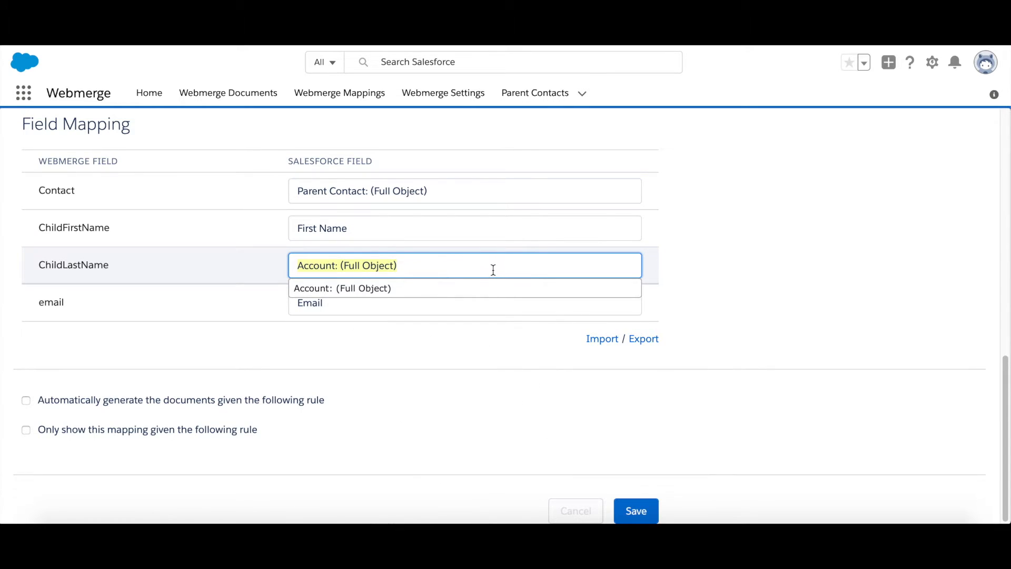
pyautogui.write('last')
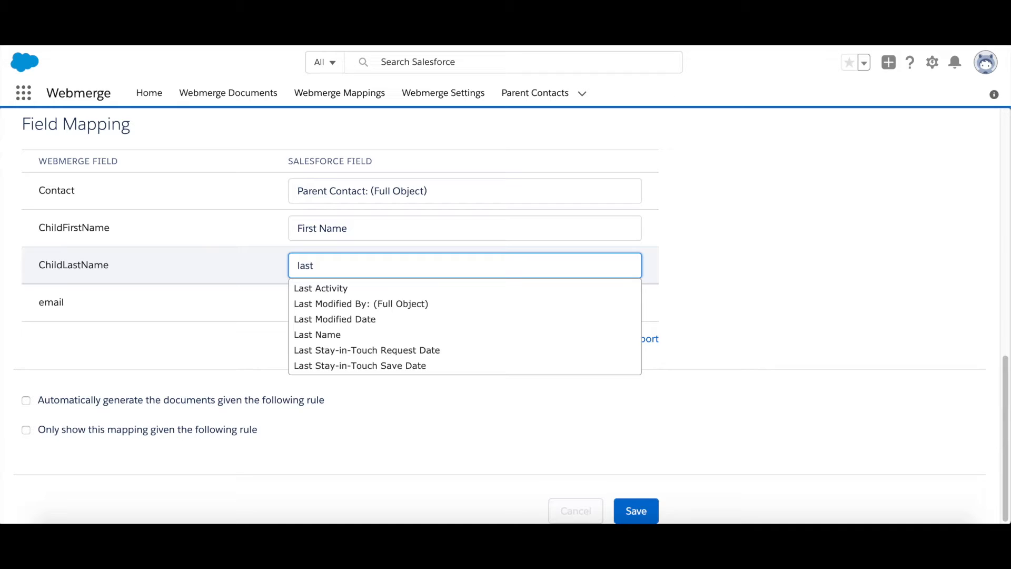
pyautogui.click(334, 334)
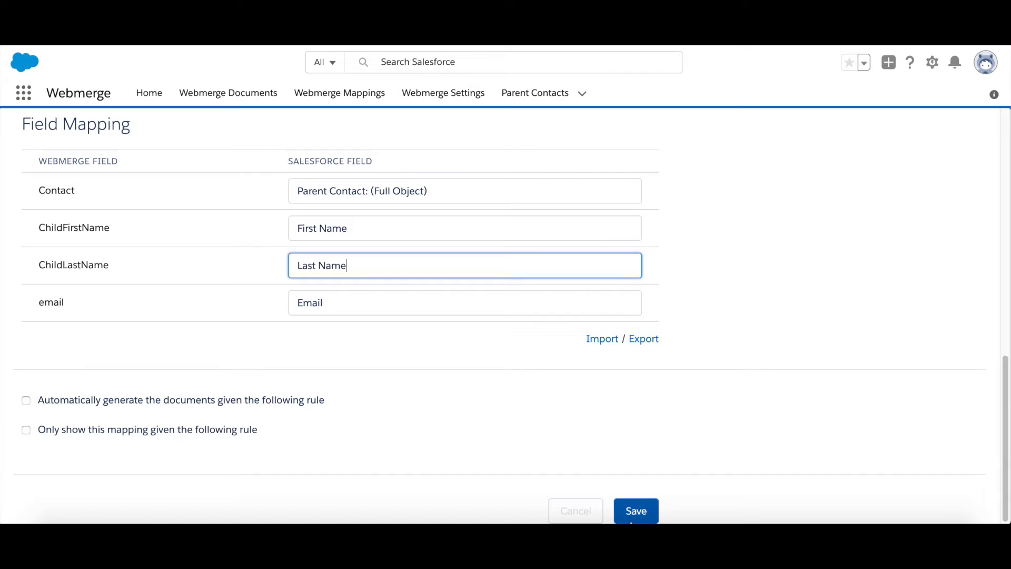
# Step: Switch to the Registration Form process in Process Builder and inspect its New Registration criteria and Waiver Form action
pyautogui.scroll(15, 711, 385)
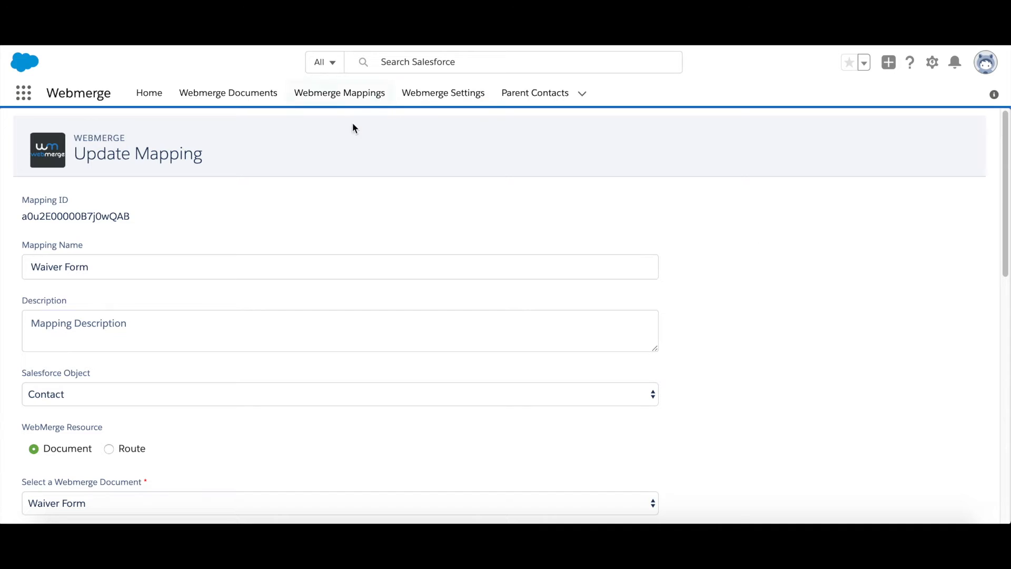
pyautogui.scroll(-1, 395, 256)
pyautogui.scroll(1, 401, 253)
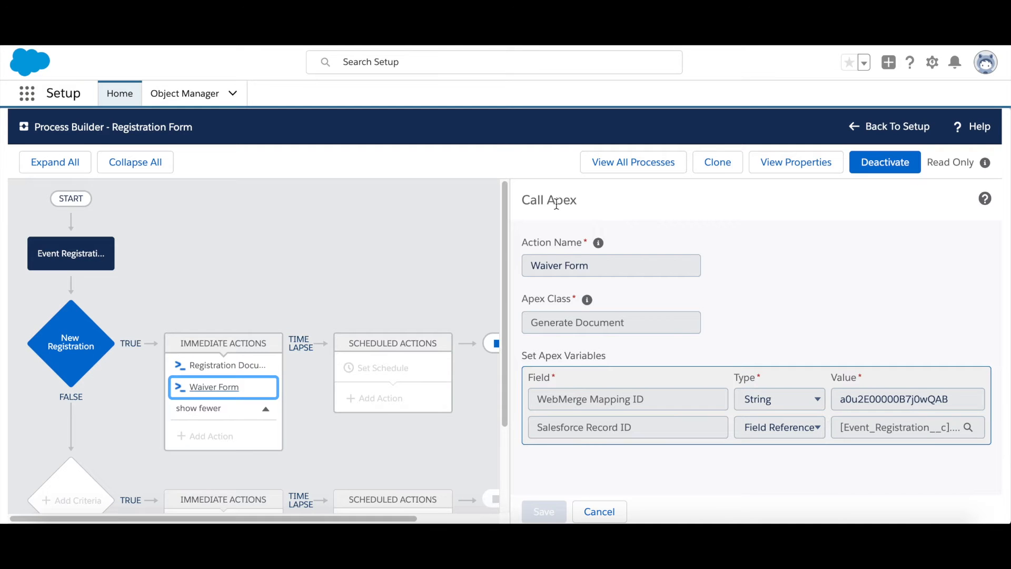
pyautogui.scroll(-1, 444, 210)
pyautogui.scroll(1, 444, 210)
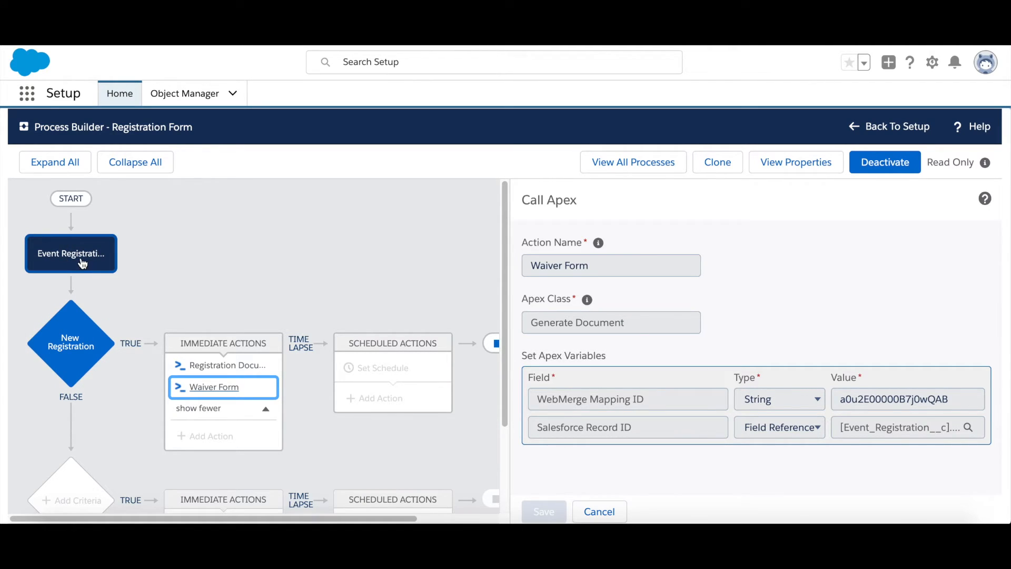
pyautogui.click(80, 347)
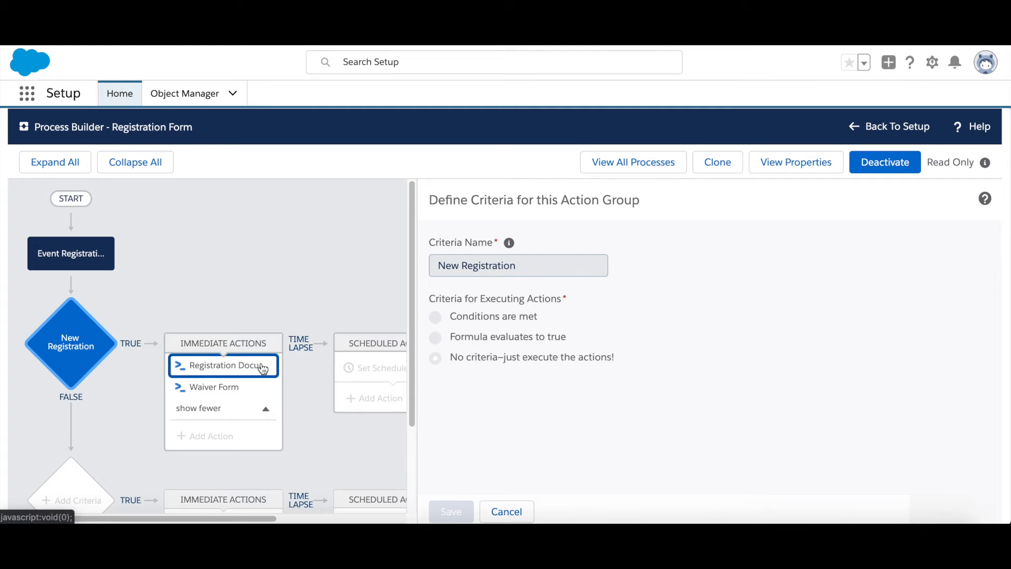
pyautogui.click(221, 389)
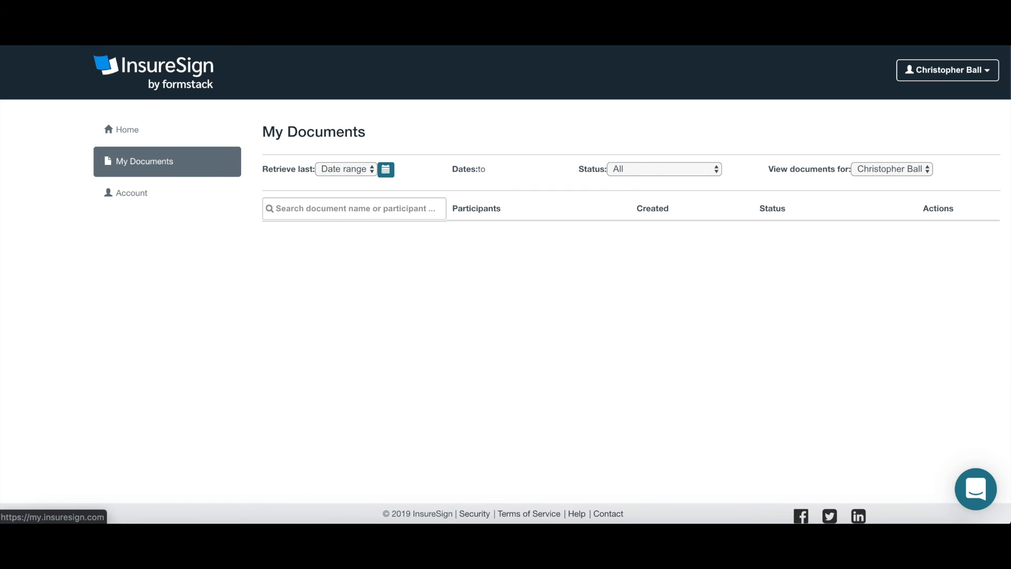
# Step: Switch to InsureSign, retrieve the documents dated 7/10/19 and view the actions available for the Fishers Youth Soccer Waiver Form
pyautogui.click(153, 71)
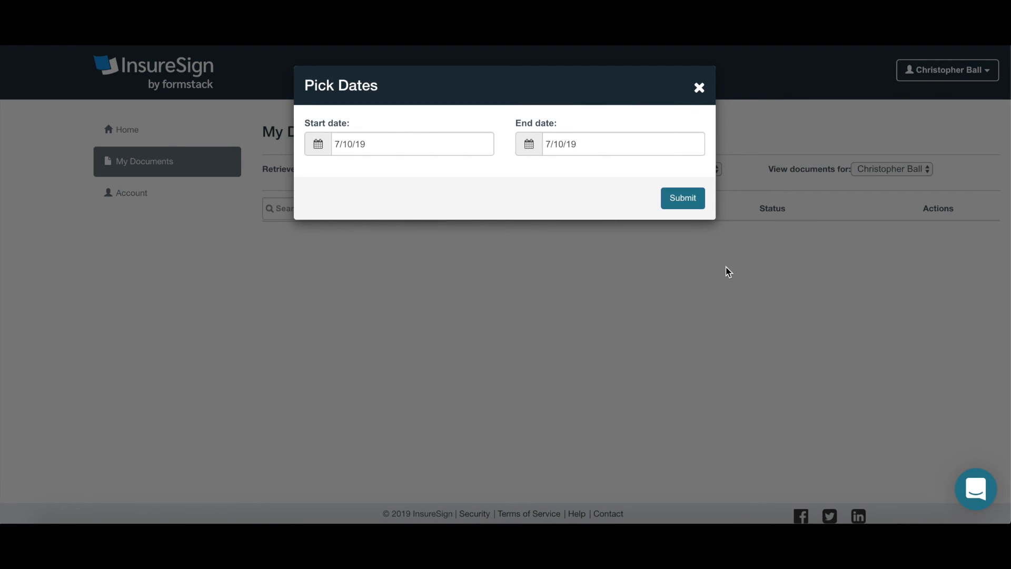
pyautogui.click(692, 204)
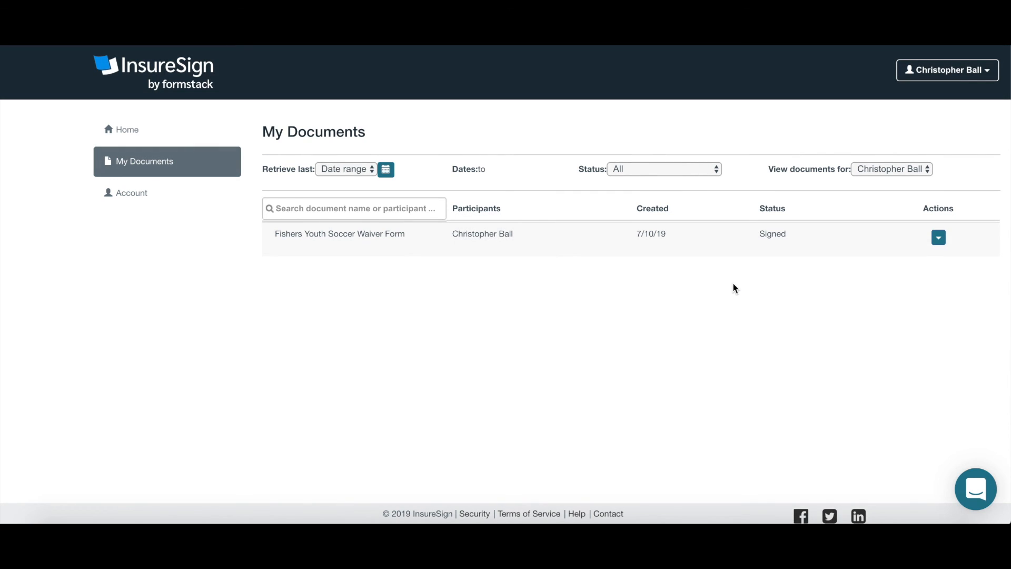
pyautogui.moveTo(484, 243)
pyautogui.click(939, 237)
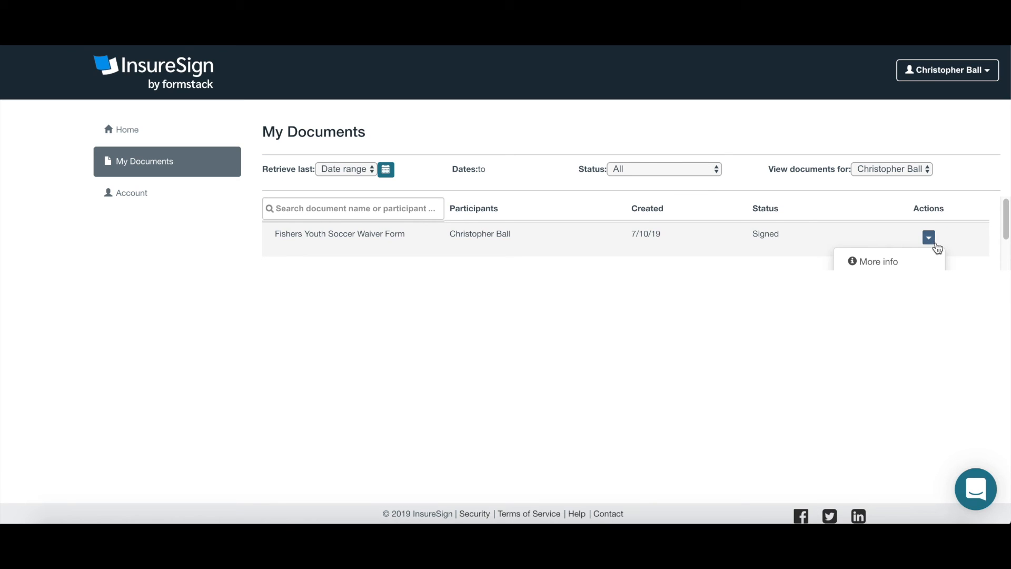
pyautogui.scroll(-2, 935, 253)
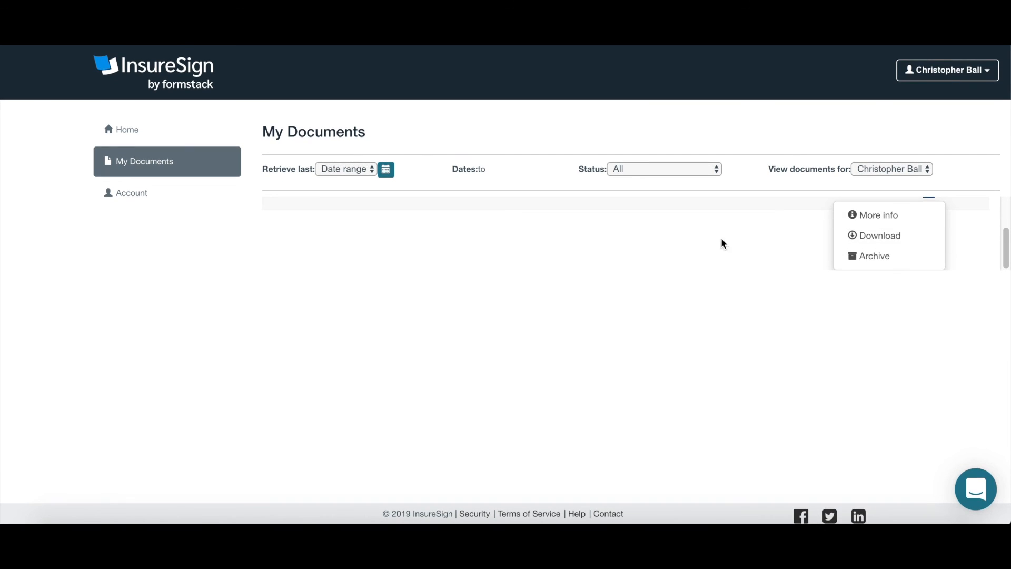
pyautogui.scroll(2, 701, 250)
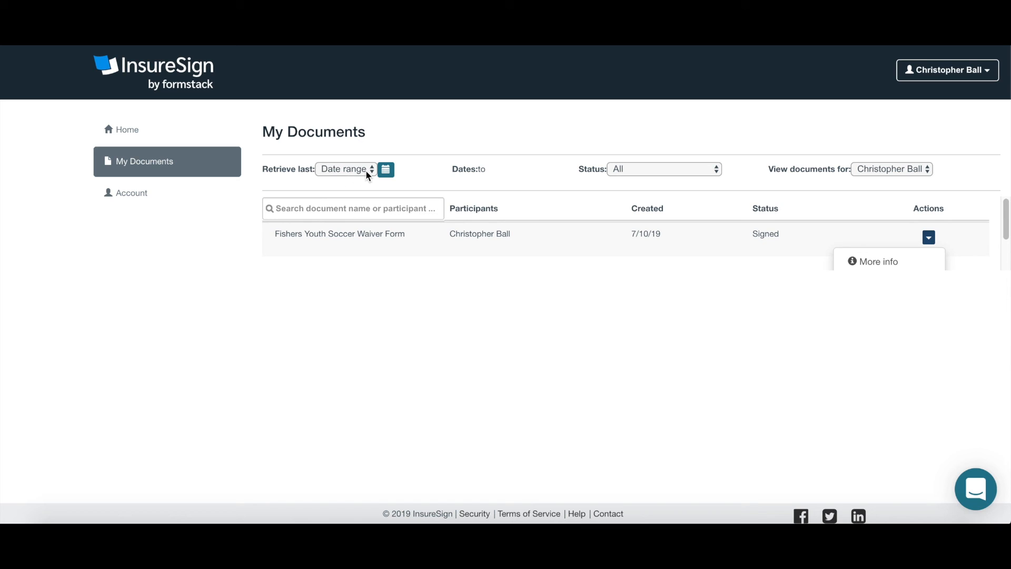